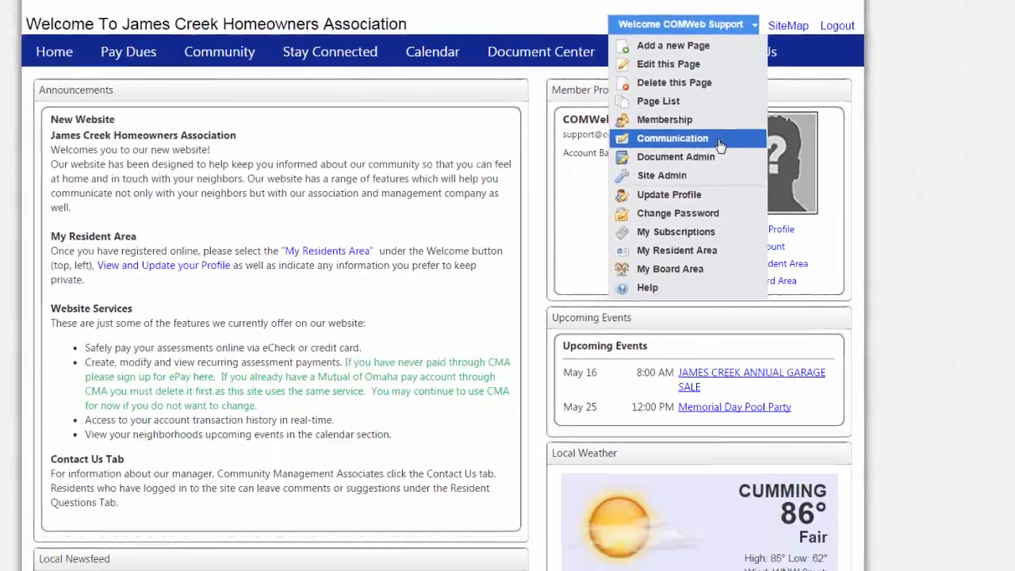
- Open the communication administration's template list and review the full layout of the Newsletter template
click(712, 247)
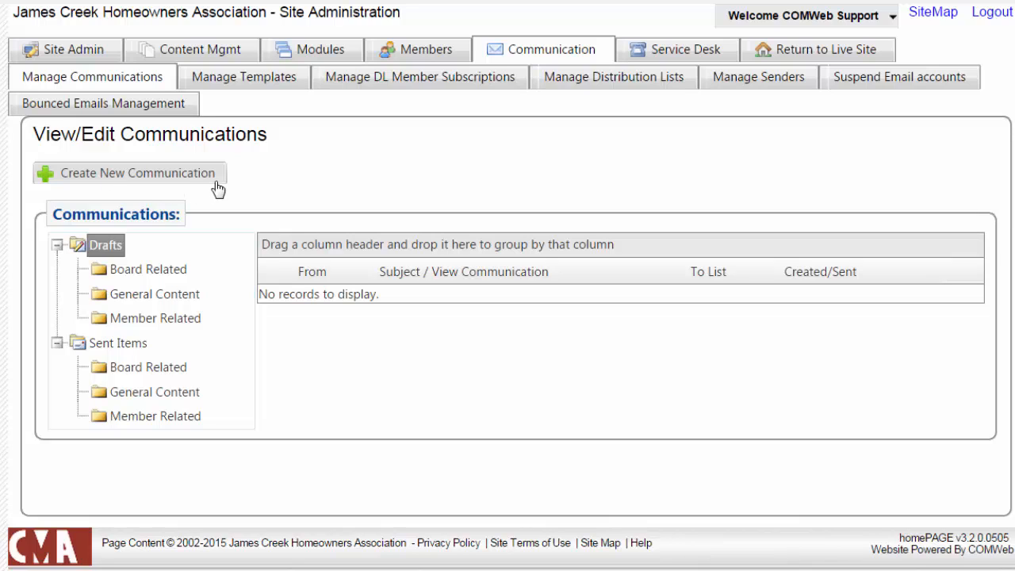
click(233, 85)
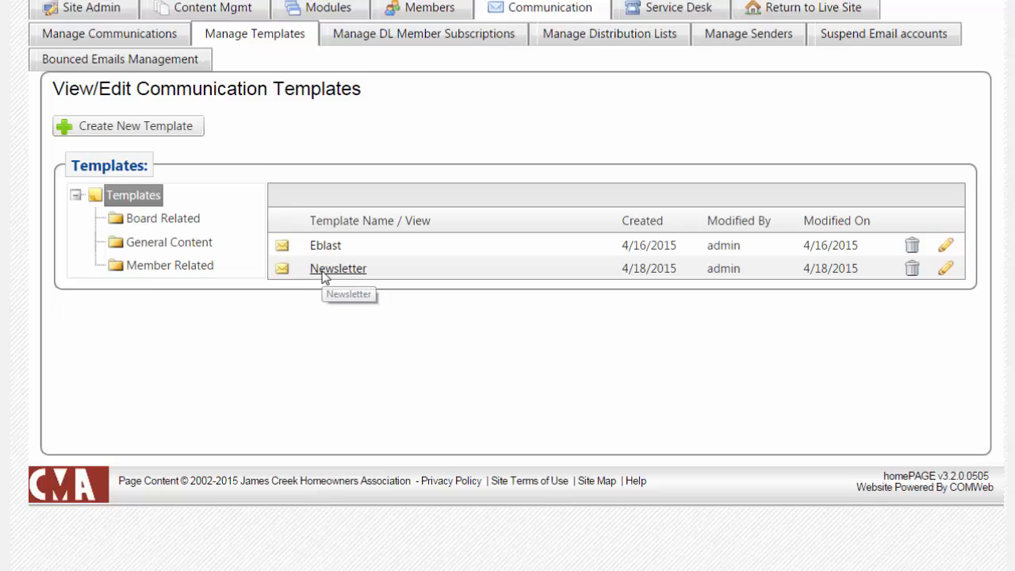
click(316, 325)
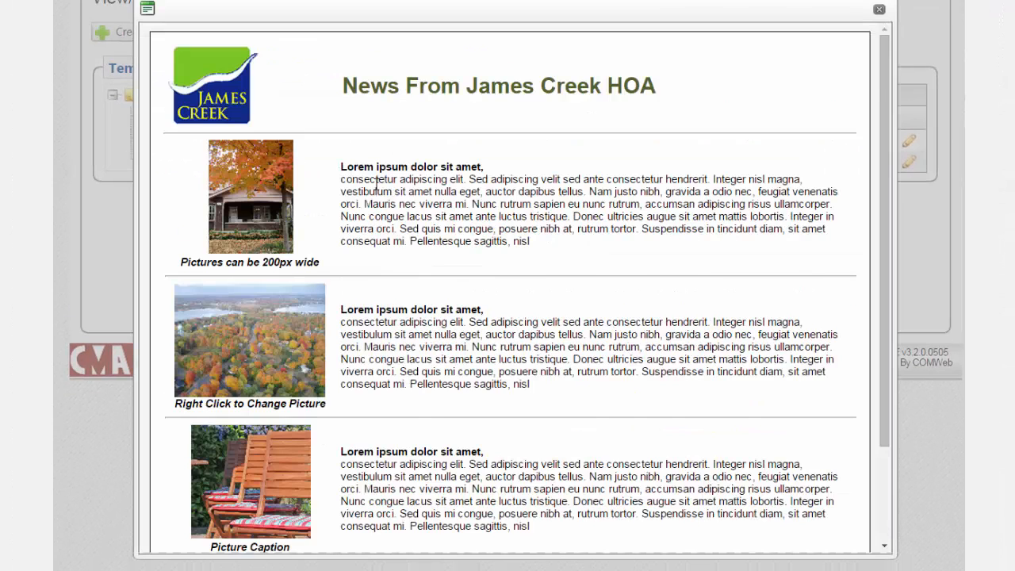
scroll(379, 191, down, 2)
scroll(380, 190, down, 1)
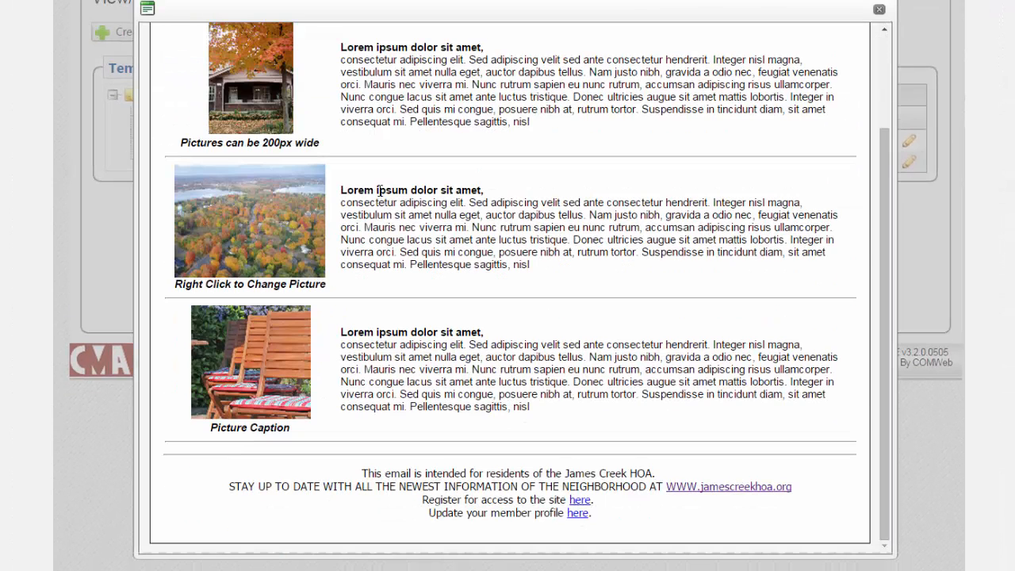
scroll(379, 190, up, 1)
scroll(386, 184, up, 1)
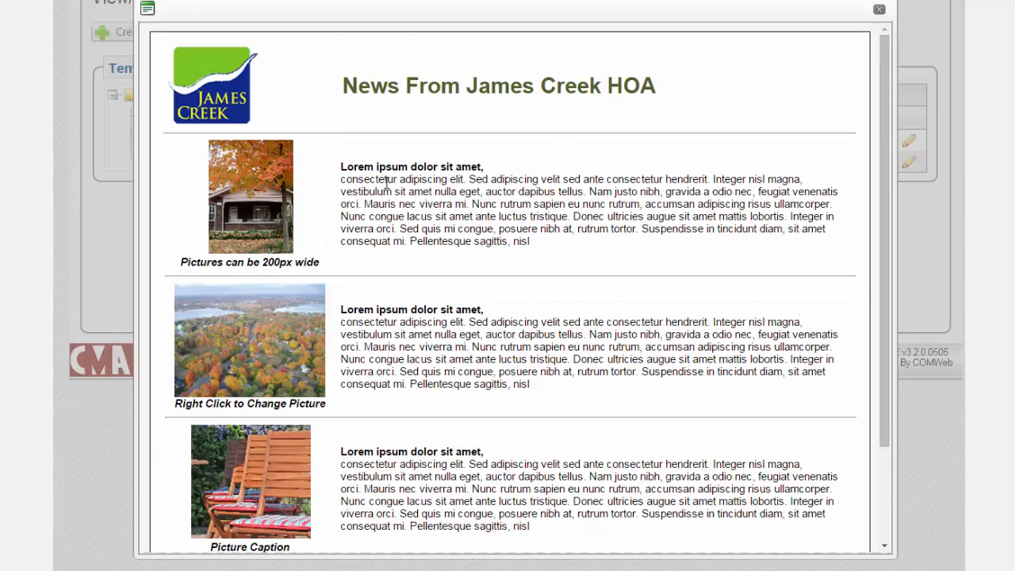
click(878, 10)
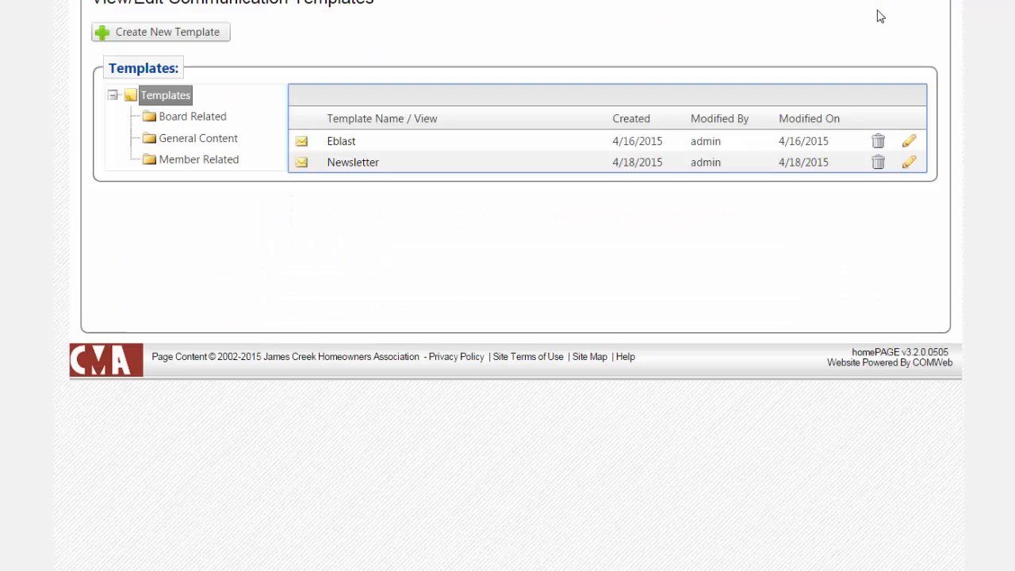
scroll(444, 80, up, 2)
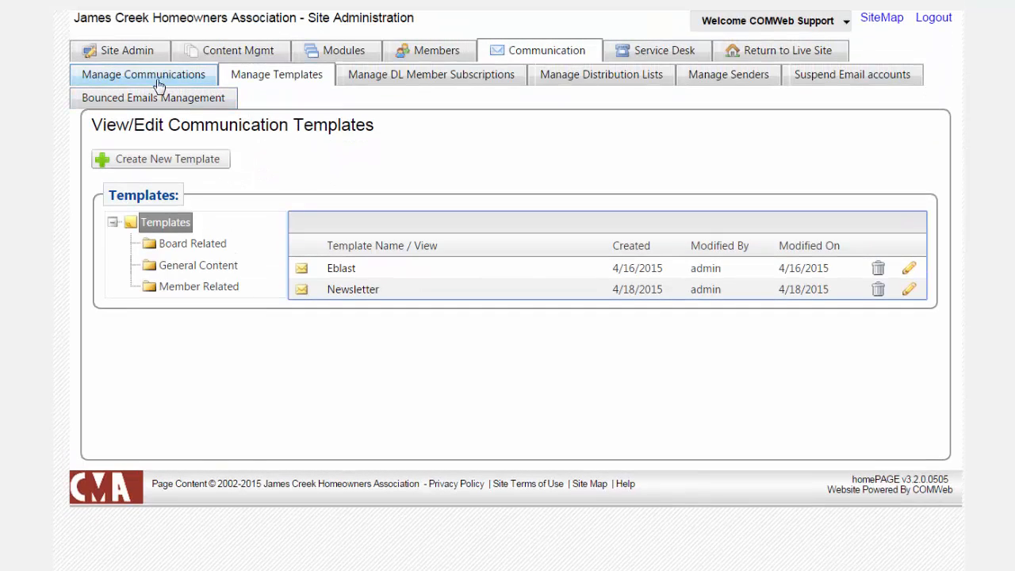
- Create a new communication with the email content width set to 600px
click(157, 83)
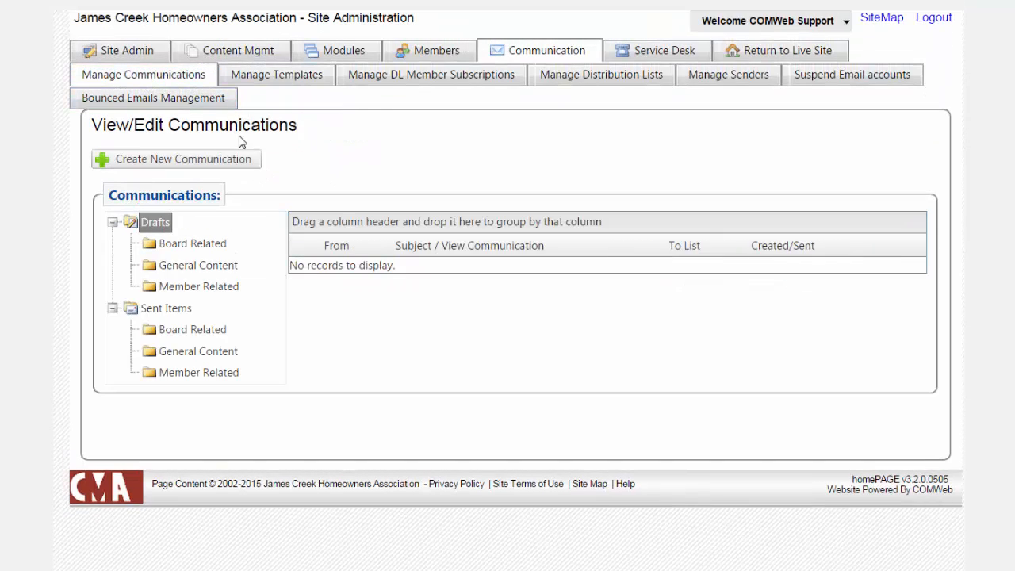
click(197, 163)
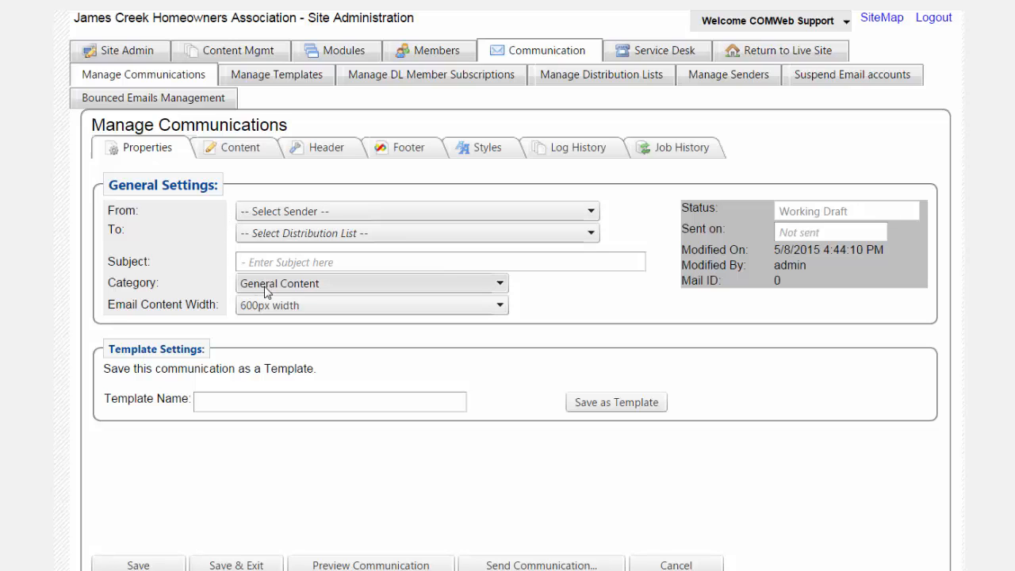
click(249, 309)
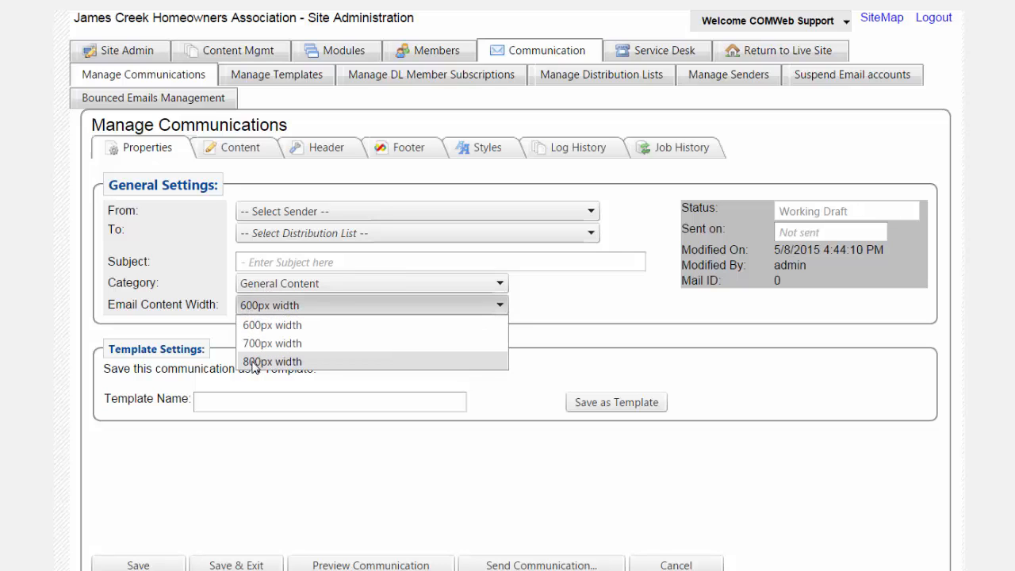
click(249, 323)
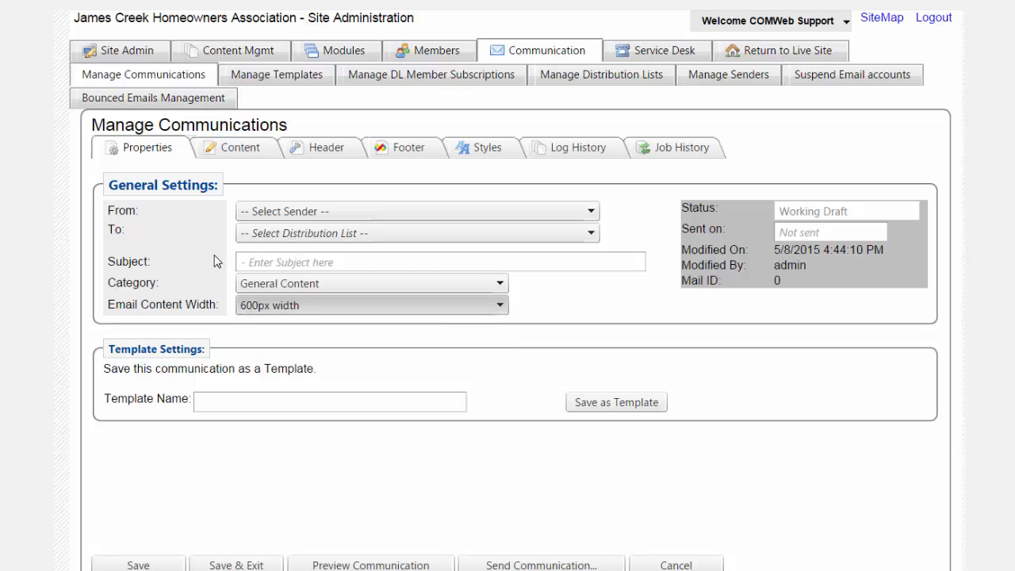
- Look at the communication's header section and start its content from the Newsletter template
click(225, 150)
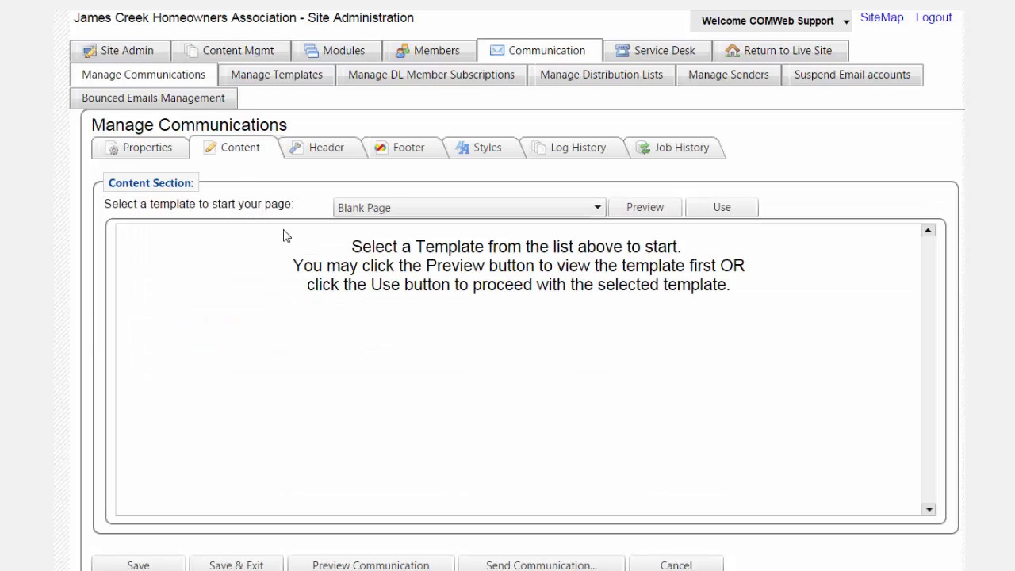
click(318, 150)
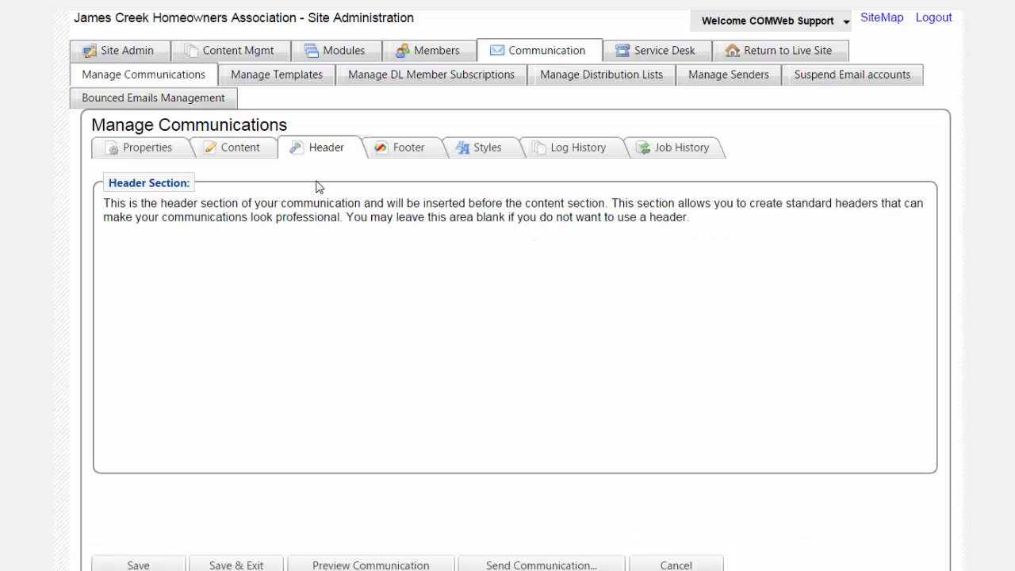
click(251, 154)
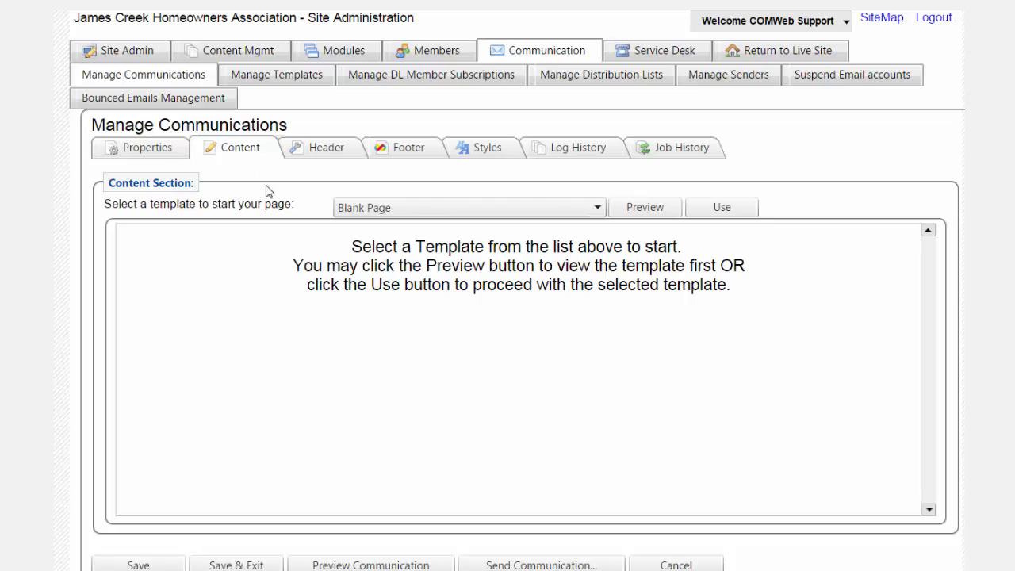
click(401, 203)
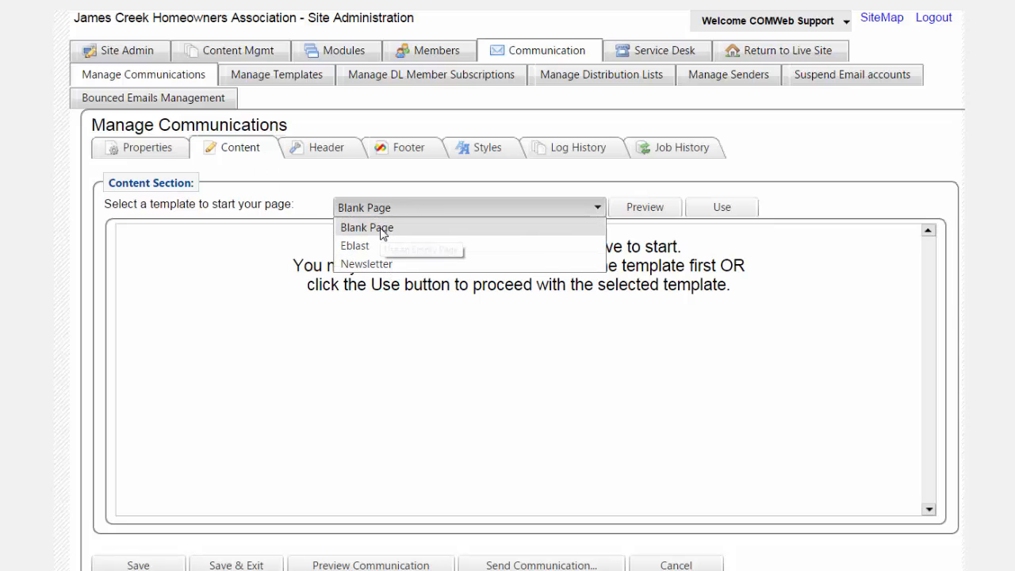
click(364, 264)
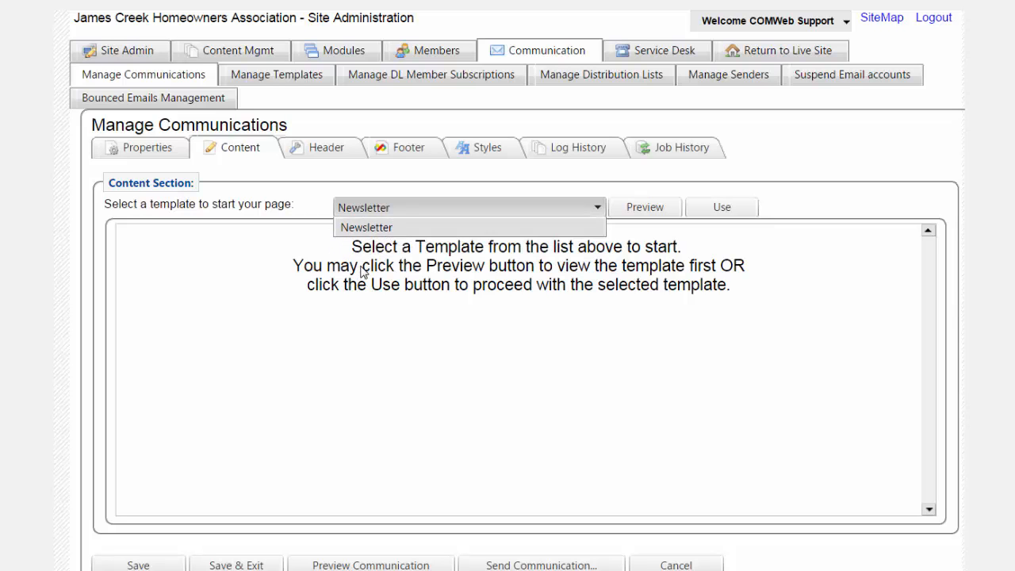
click(708, 207)
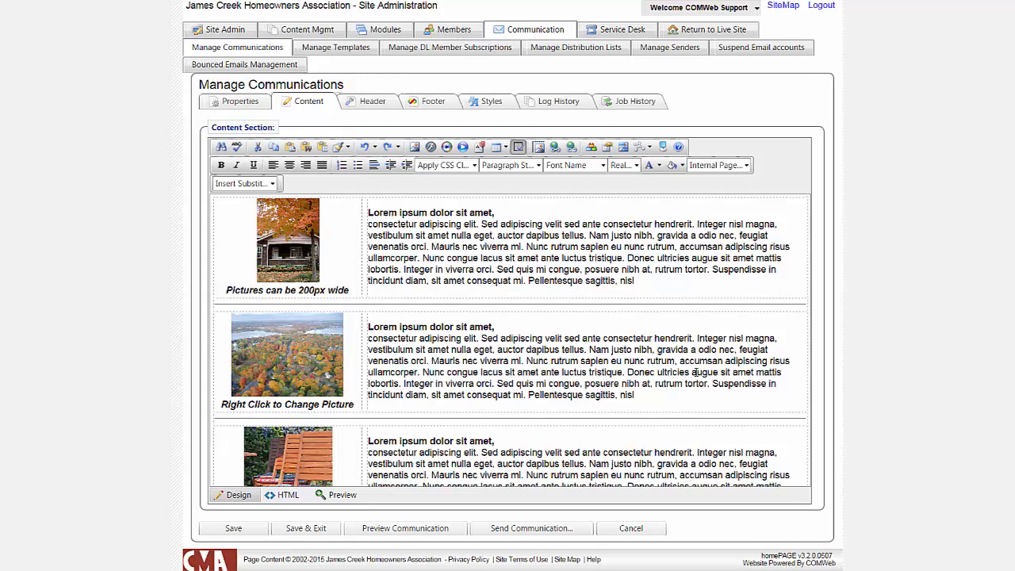
- Switch to Notepad and review the three articles in May Newsletter Text.txt, returning to the newsletter editor
key(alt+Tab)
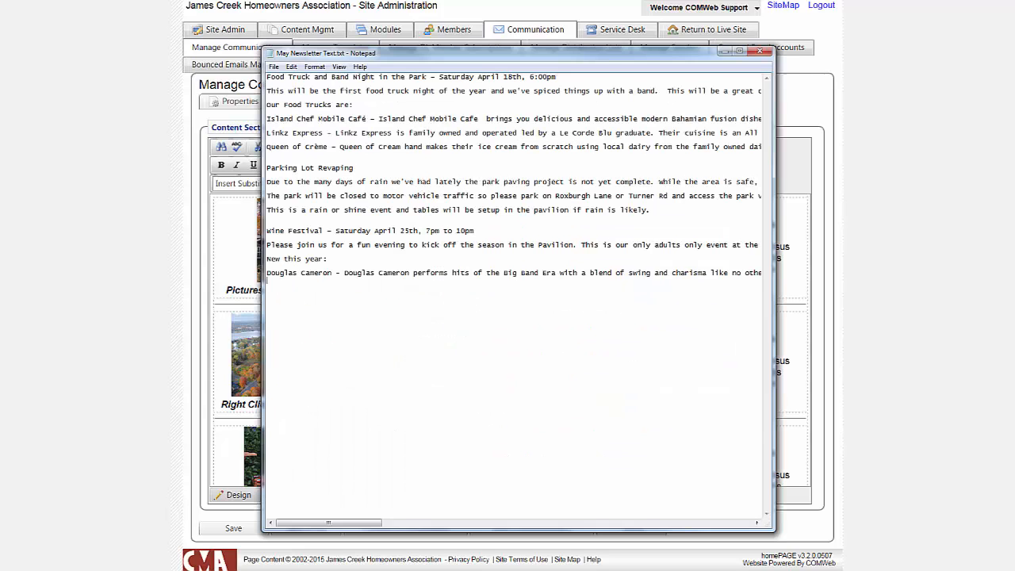
drag(288, 152, 256, 74)
drag(298, 216, 265, 168)
drag(286, 291, 256, 234)
click(314, 294)
key(alt+Tab)
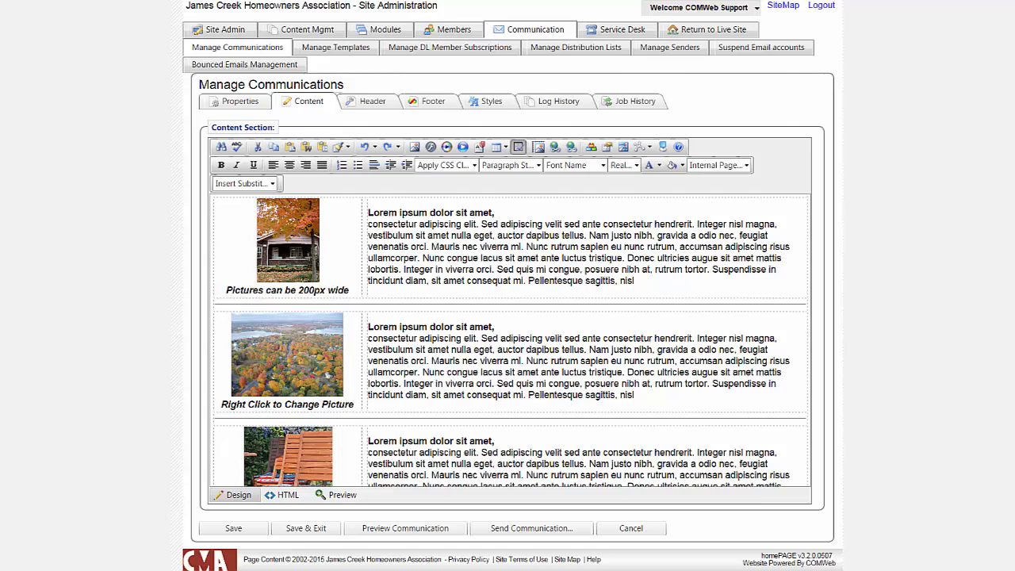
- Switch to Notepad and cut the Food Truck and Band Night article from May Newsletter Text.txt
key(alt+Tab)
drag(268, 159, 257, 73)
key(ctrl+x)
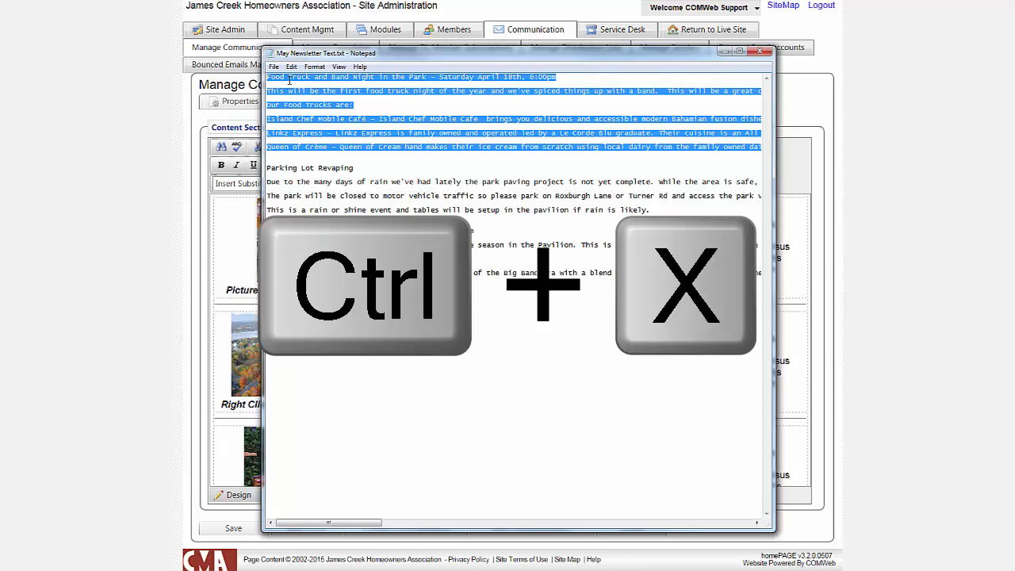
- Switch back to the newsletter editor and replace the first section's placeholder text with the cut article, pasted as plain text
key(alt+Tab)
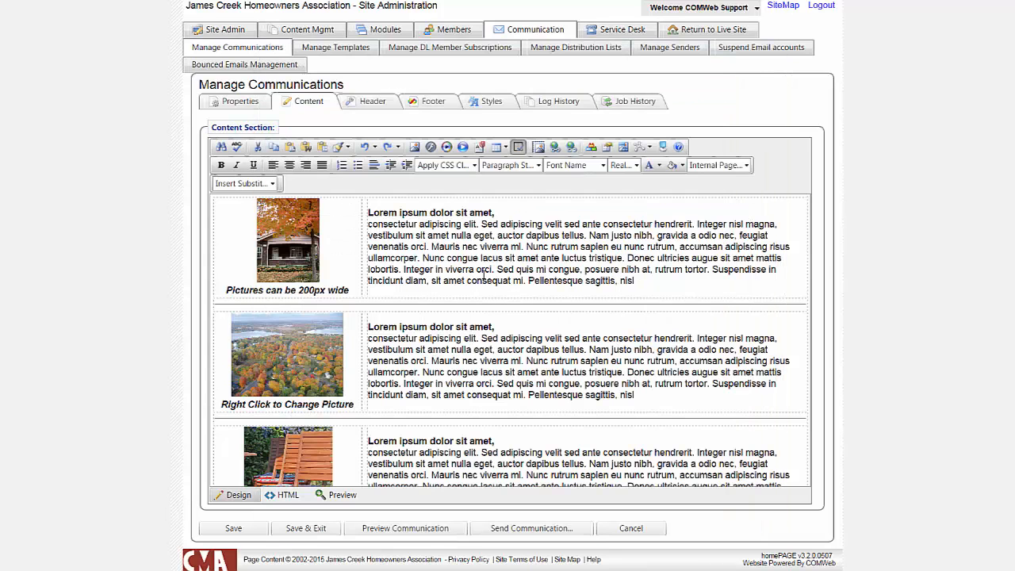
key(shift+Up)
key(shift+Up)
key(shift+Up)
key(shift+Up)
key(shift+Up)
key(shift+Up)
key(shift+Up)
key(shift+Home)
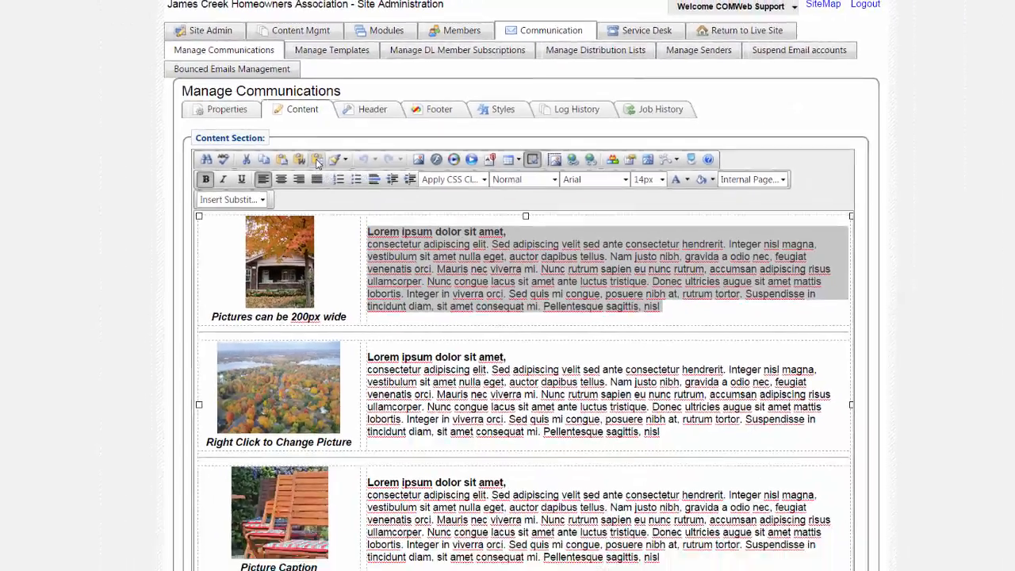
click(318, 224)
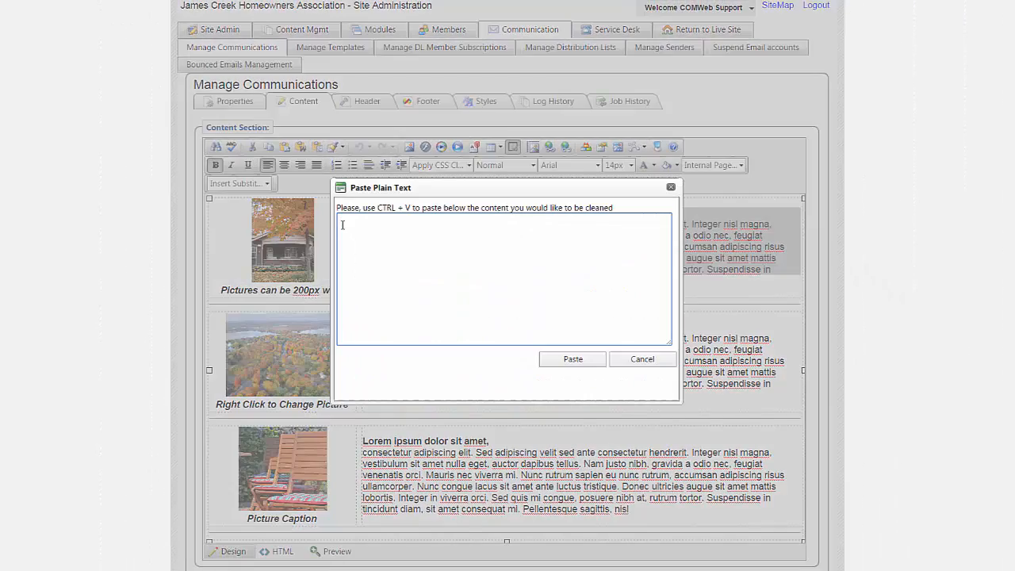
key(ctrl+v)
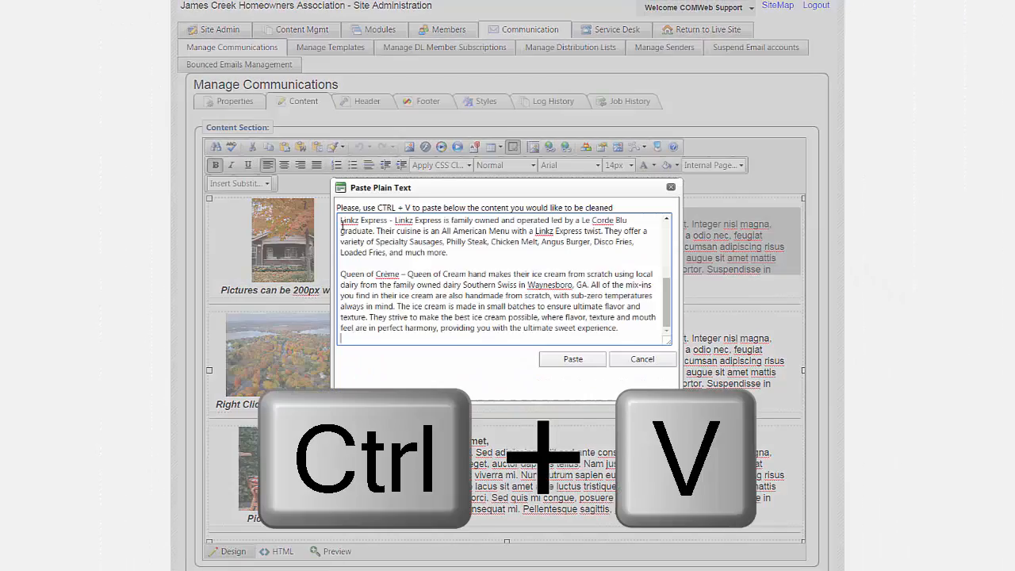
click(571, 360)
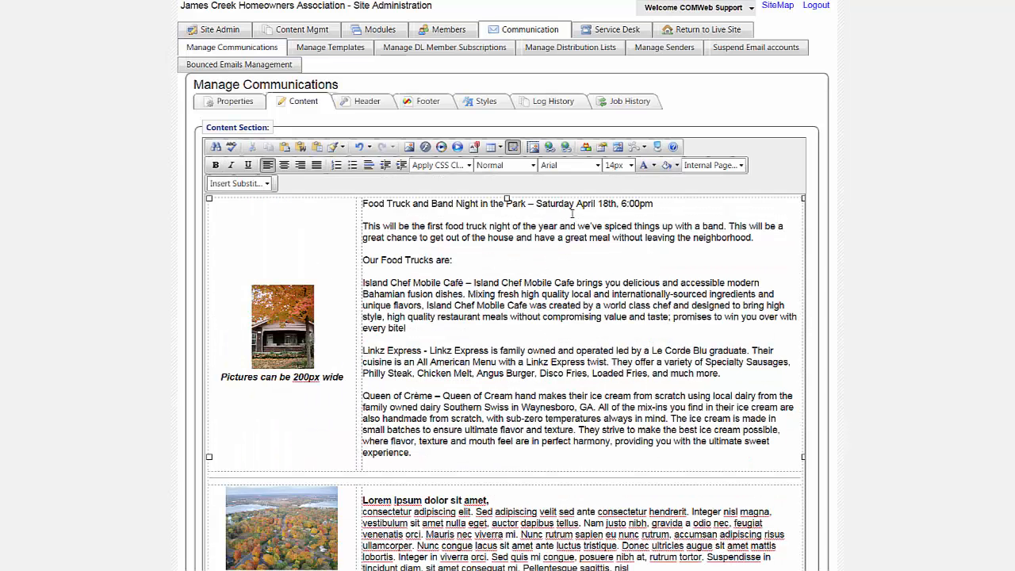
- Bold the first article's heading and the food truck names Island Chef Mobile Café, Linkz Express and Queen of Crème
drag(656, 203, 362, 204)
click(214, 166)
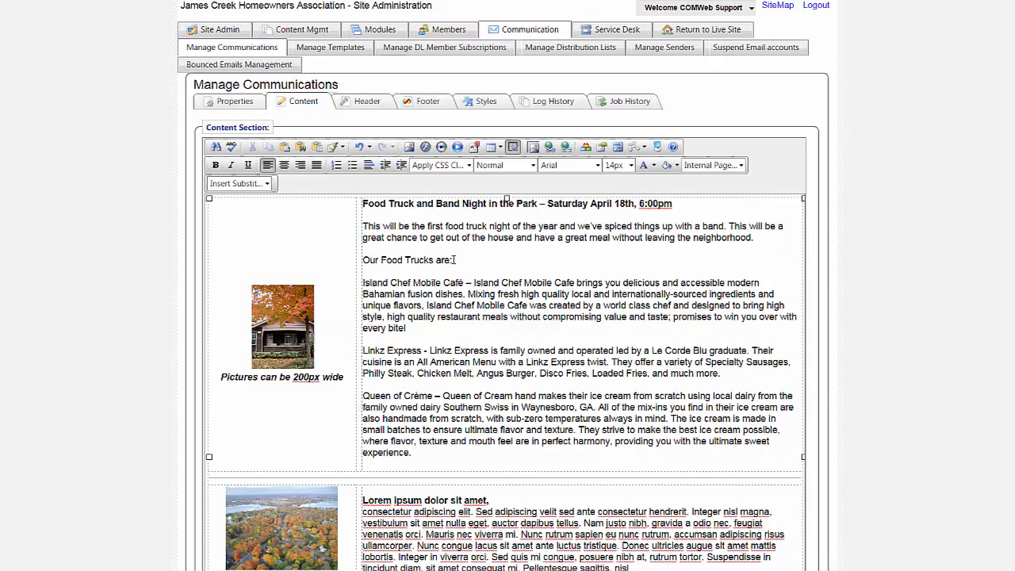
drag(362, 282, 464, 283)
click(215, 165)
drag(363, 349, 426, 350)
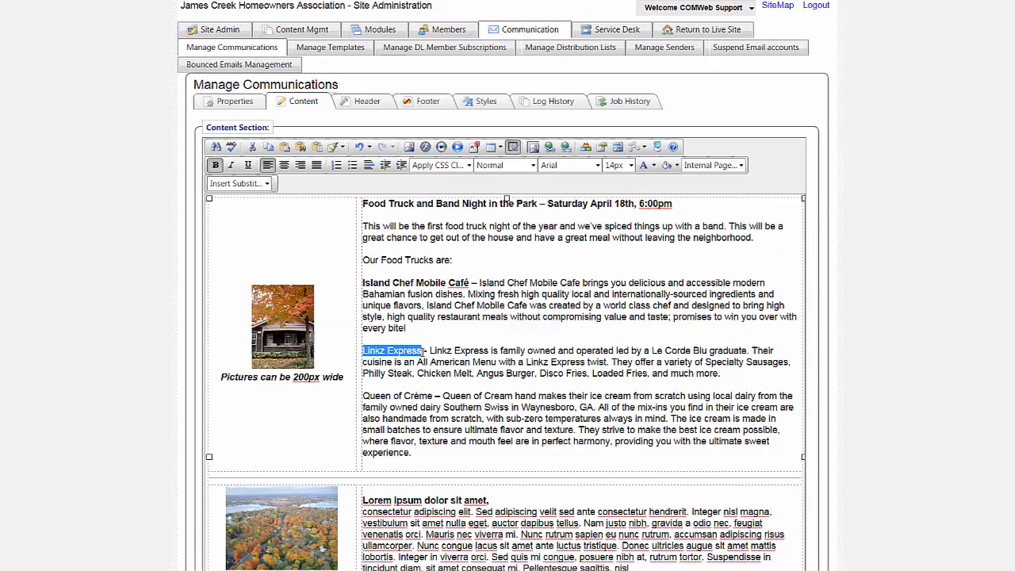
click(215, 165)
drag(363, 396, 433, 396)
click(215, 165)
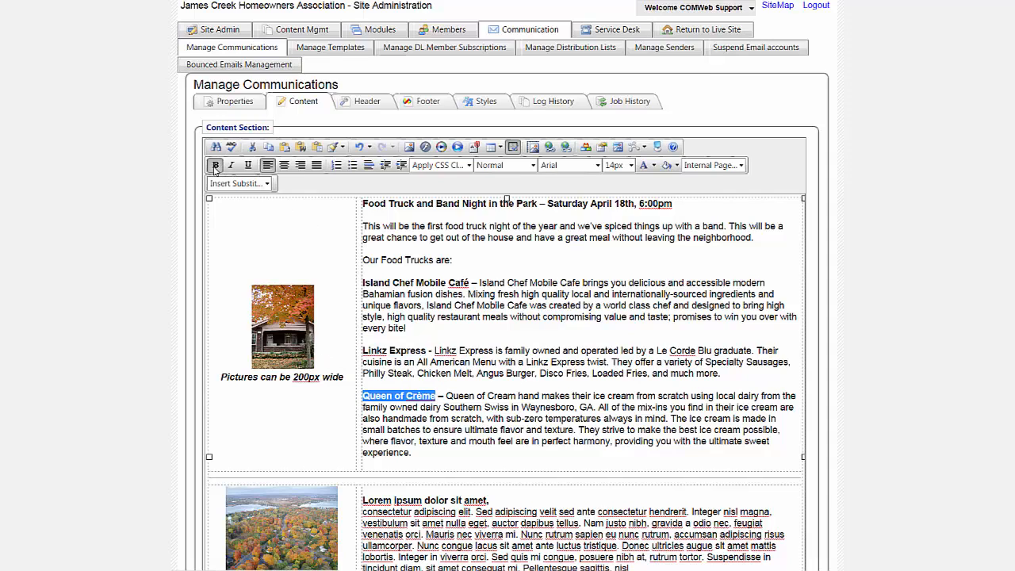
click(484, 408)
- In the first section's picture properties, choose food-trucks.jpg from the StockPhotos/Emails200 folder as the replacement image
click(266, 319)
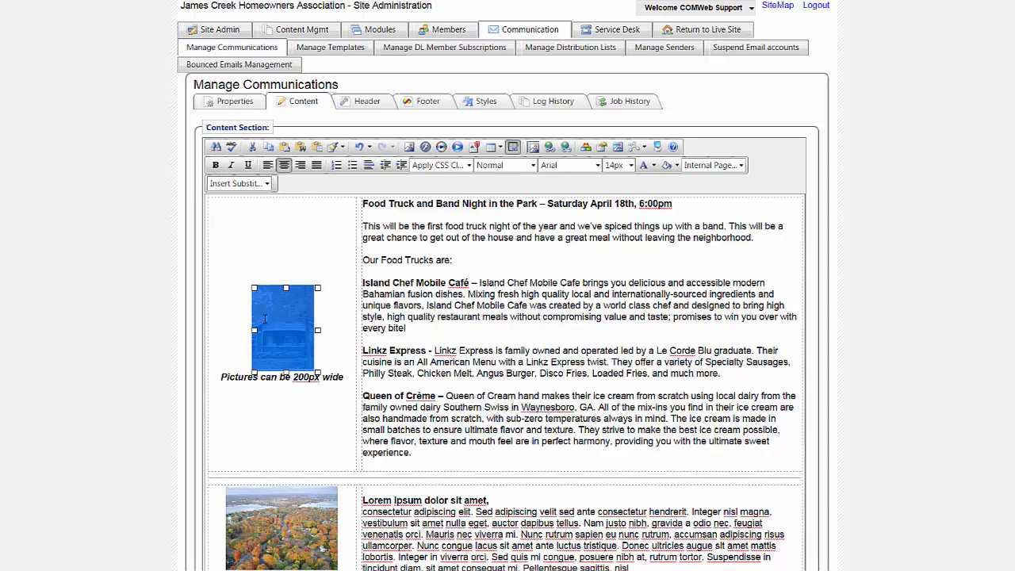
right_click(266, 319)
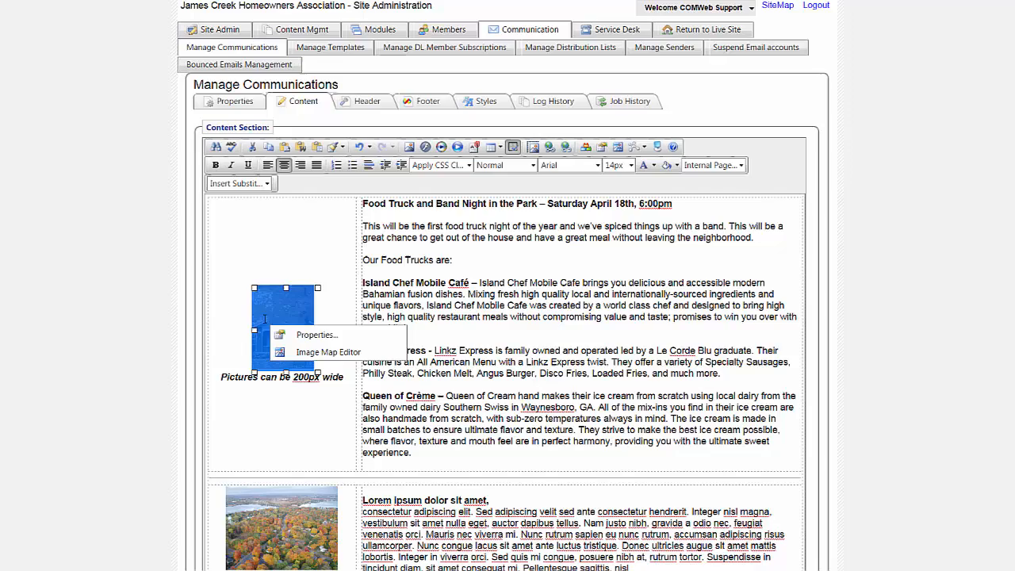
click(304, 340)
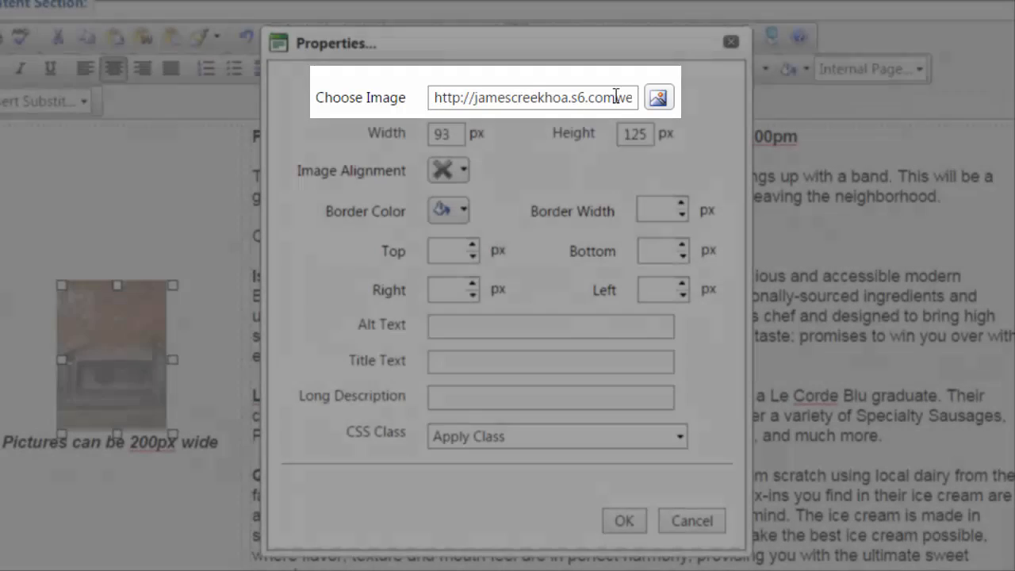
click(658, 97)
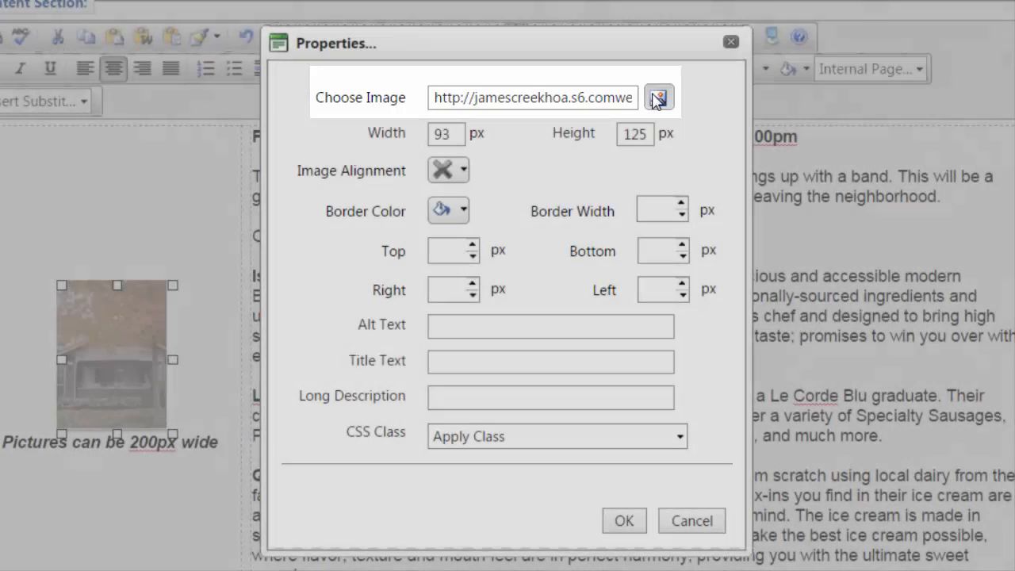
click(260, 115)
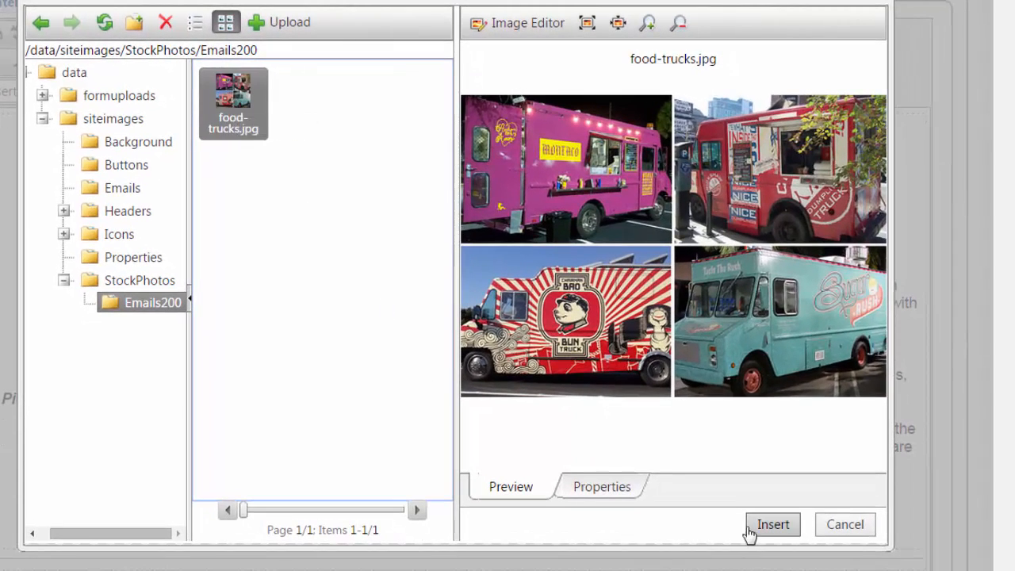
click(754, 525)
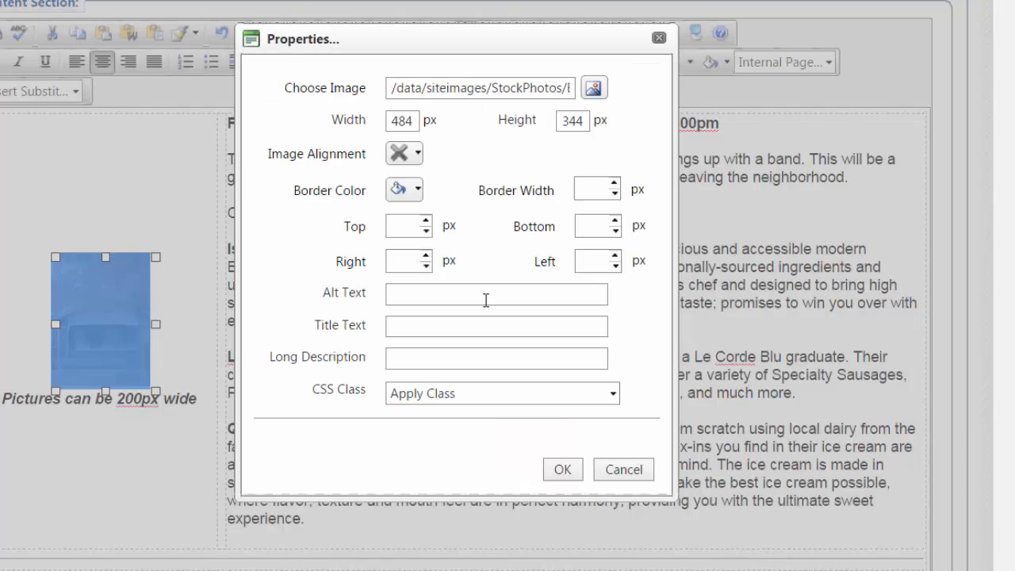
- Set the first section's food truck picture to 200 px wide and apply its properties
click(415, 120)
drag(415, 120, 343, 127)
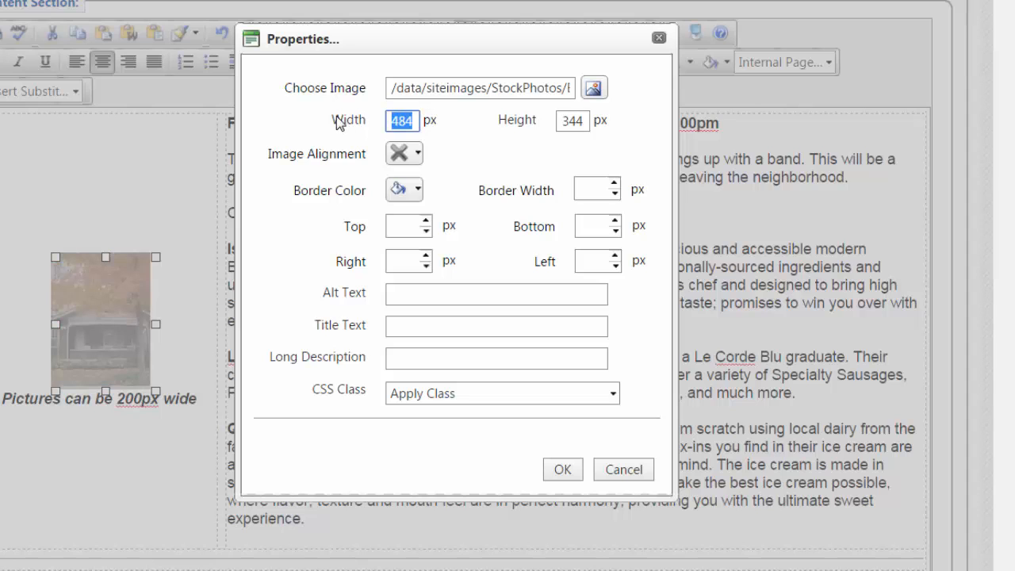
text(200)
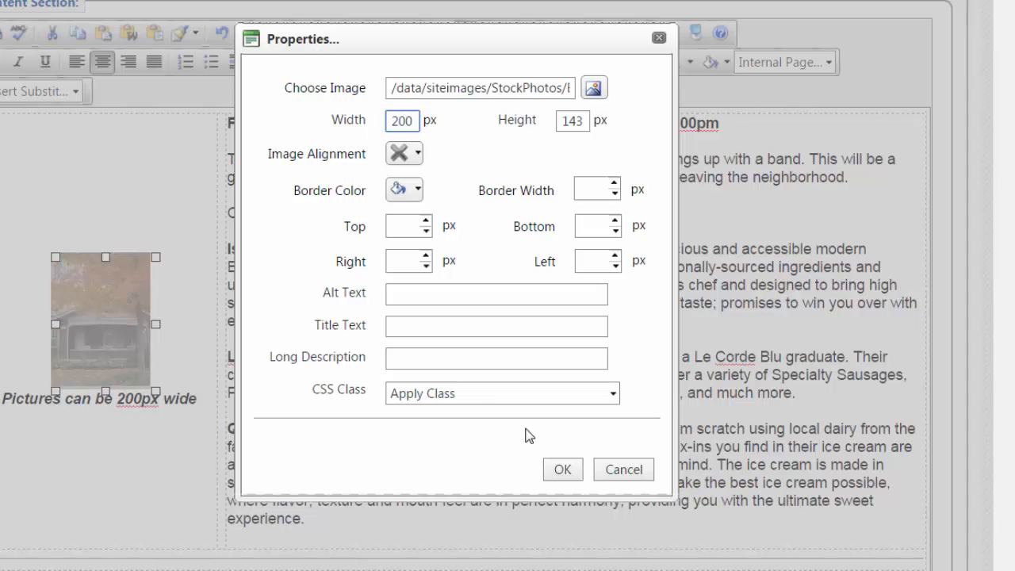
click(562, 471)
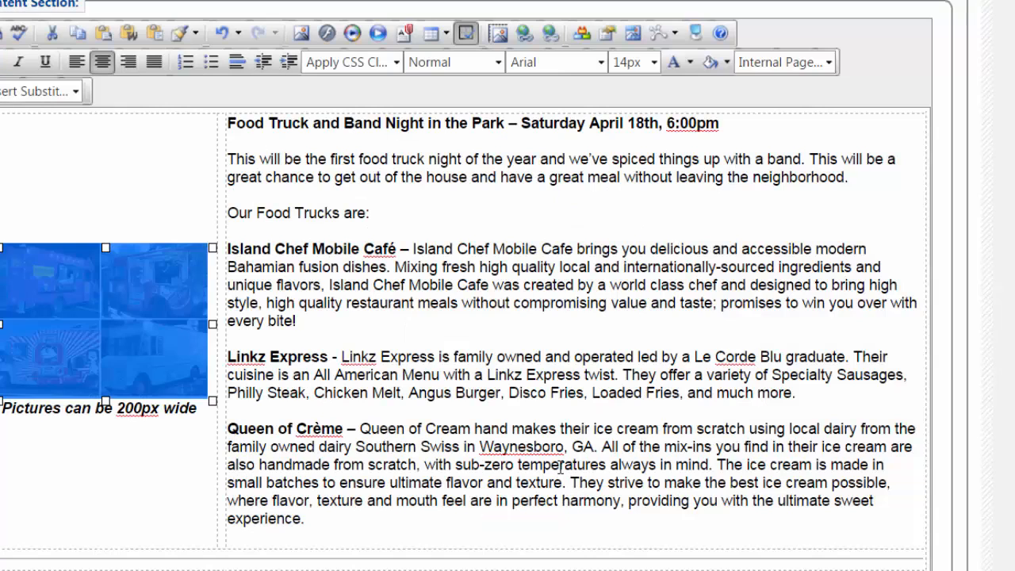
- Replace the caption under the food truck picture with "Food Trucks in the Park"
drag(203, 411, 4, 412)
text(Food Trucks in the )
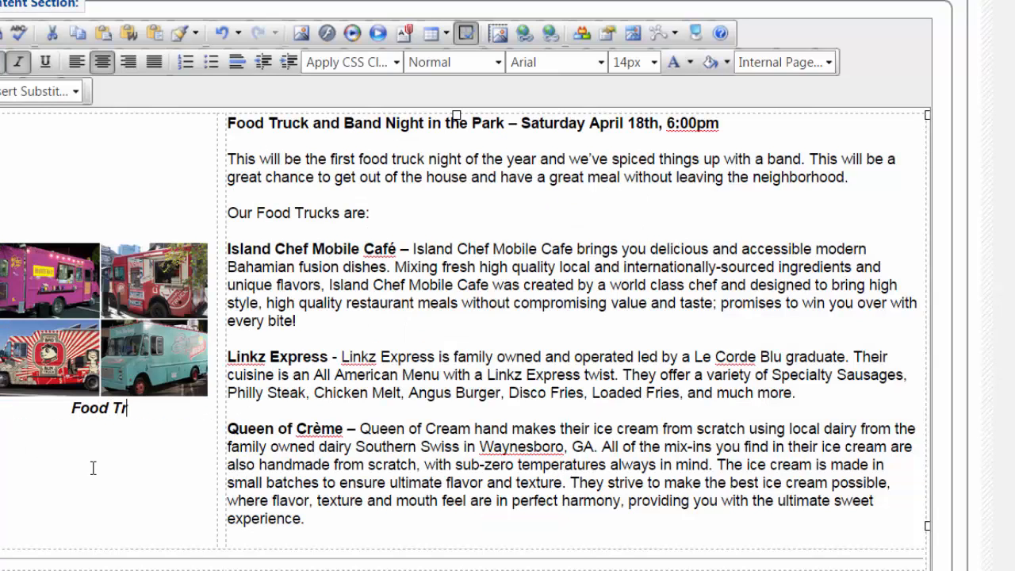
text(Park)
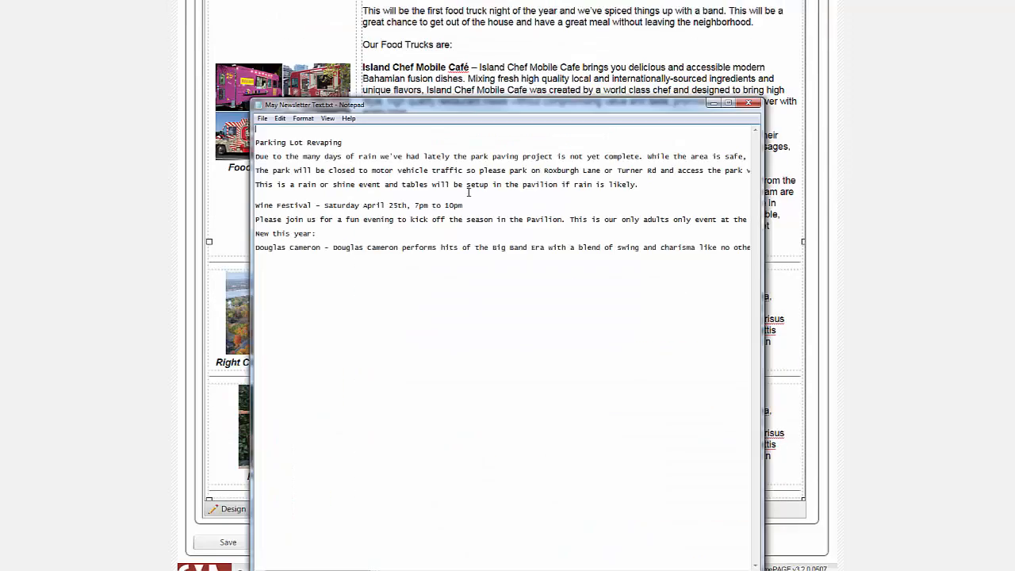
- Replace the second section's placeholder text with the Parking Lot article from May Newsletter Text.txt, pasted as plain text
drag(254, 163, 641, 189)
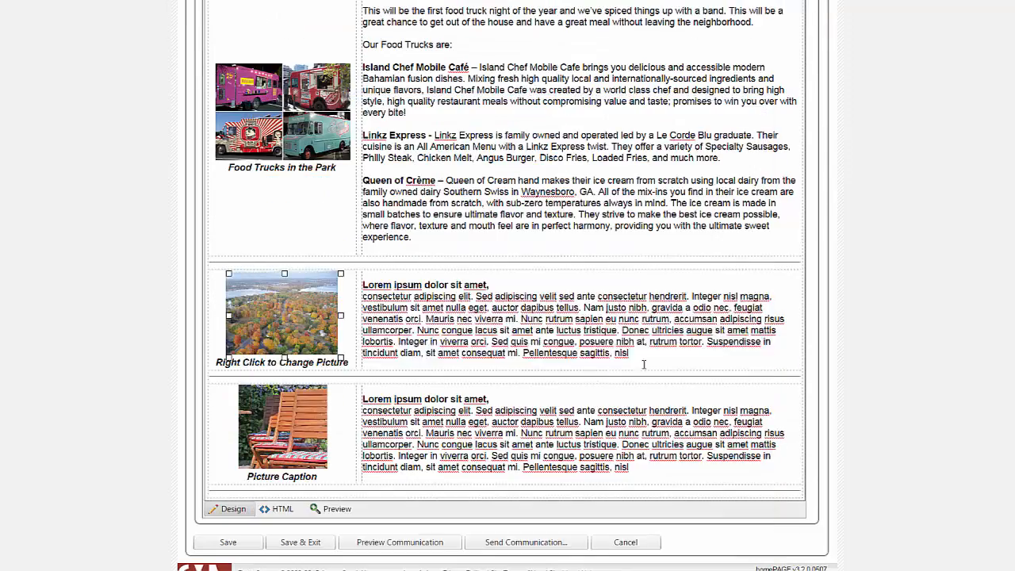
drag(642, 363, 347, 283)
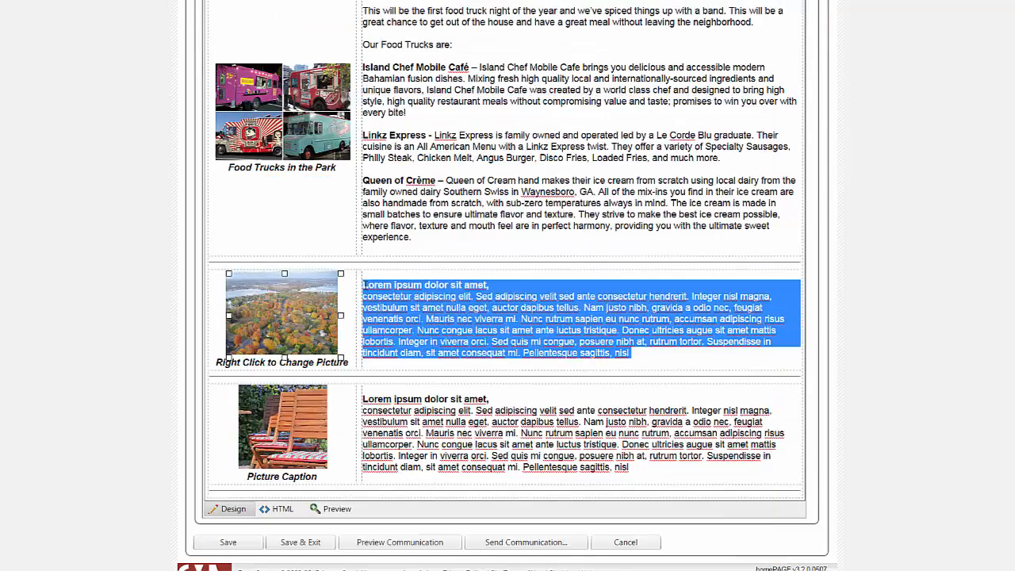
scroll(365, 284, up, 3)
click(317, 147)
text(Parking Lot Revaping  Due to the many days of rain we've had lately the park paving project is not yet complete. While the area is safe, there are uneven areas so wear appropriate shoes.  The park will be closed to motor vehicle traffic so please park on Roxburgh Lane or Turner Rd and access the park via the path at the end of Turner Rd or the park driveway.  This is a rain or shine event and tables will be setup in the pavilion if rain is likely.)
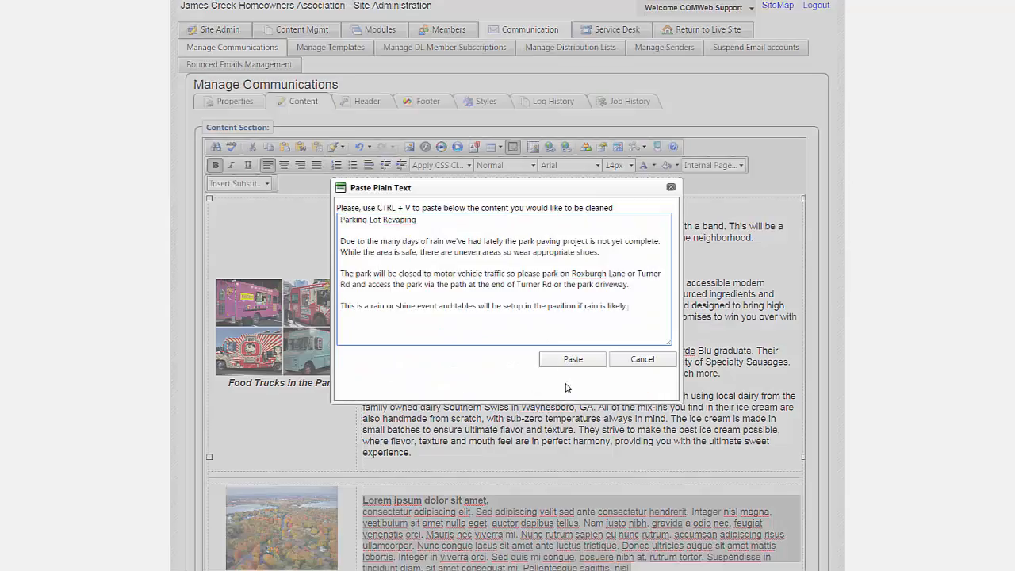
click(572, 359)
- Bold the second article's heading and correct its spelling to "Parking Lot Repaving"
scroll(508, 317, down, 3)
drag(367, 276, 453, 276)
key(ctrl+b)
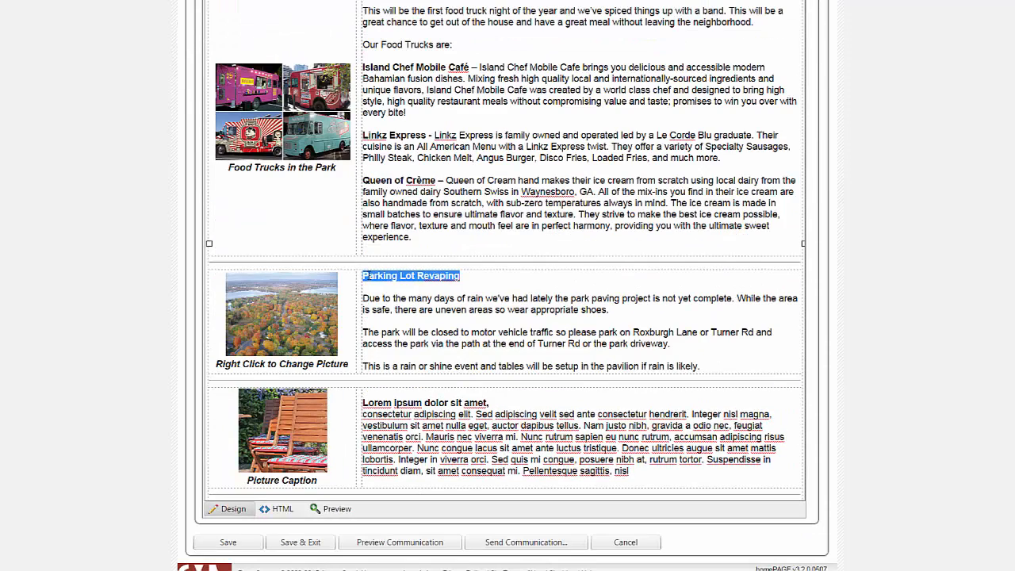
click(449, 289)
click(446, 275)
key(BackSpace)
key(BackSpace)
key(BackSpace)
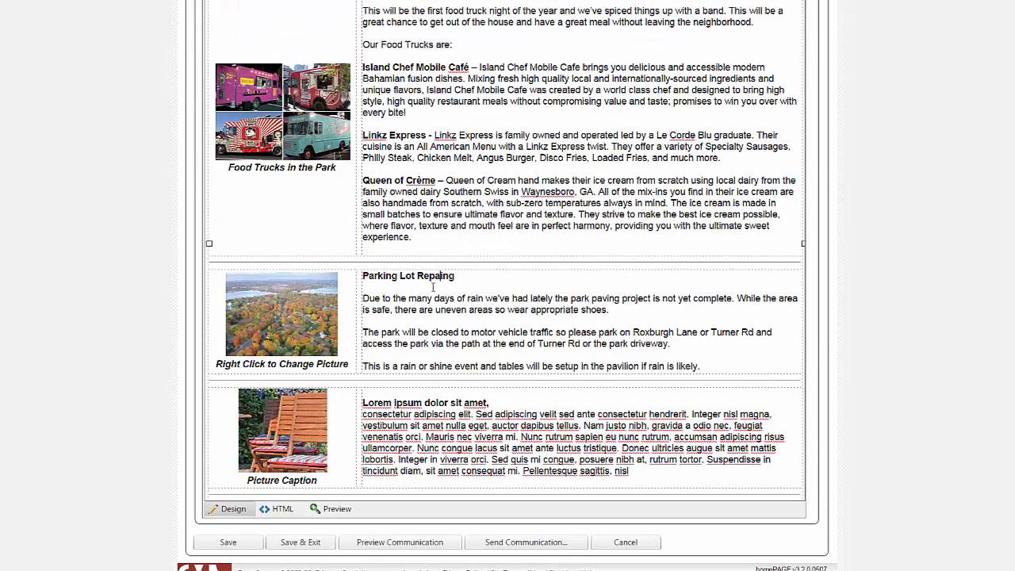
- Replace the Parking Lot Repaving section's picture with road-paving.jpg from StockPhotos/Emails200, 200 px wide
right_click(265, 316)
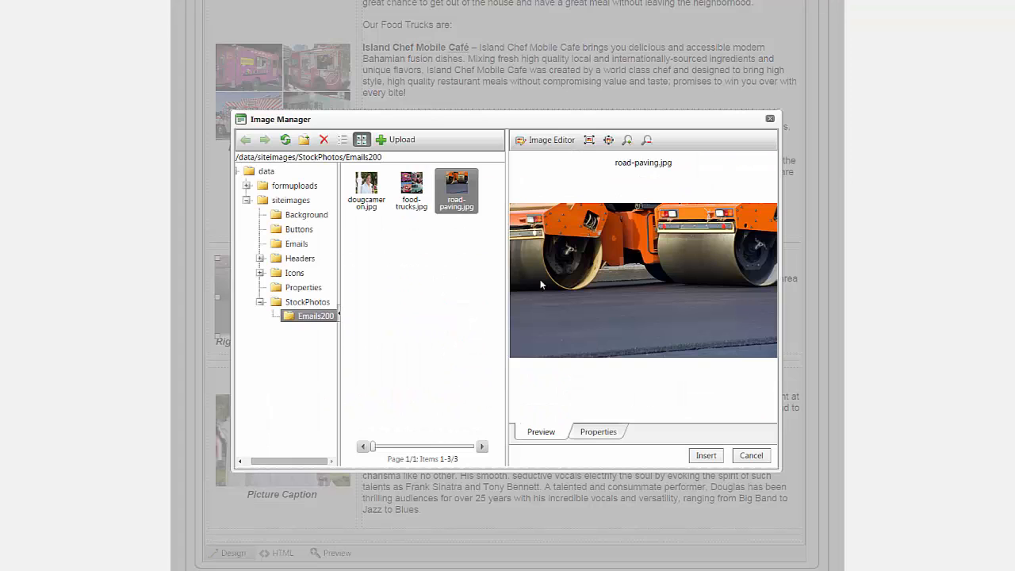
click(466, 188)
click(706, 455)
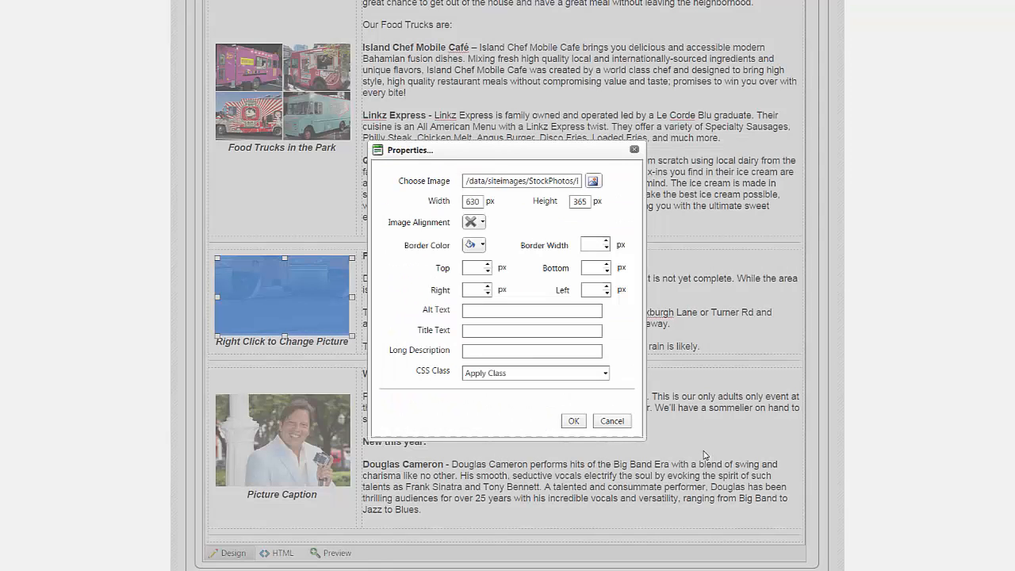
click(481, 201)
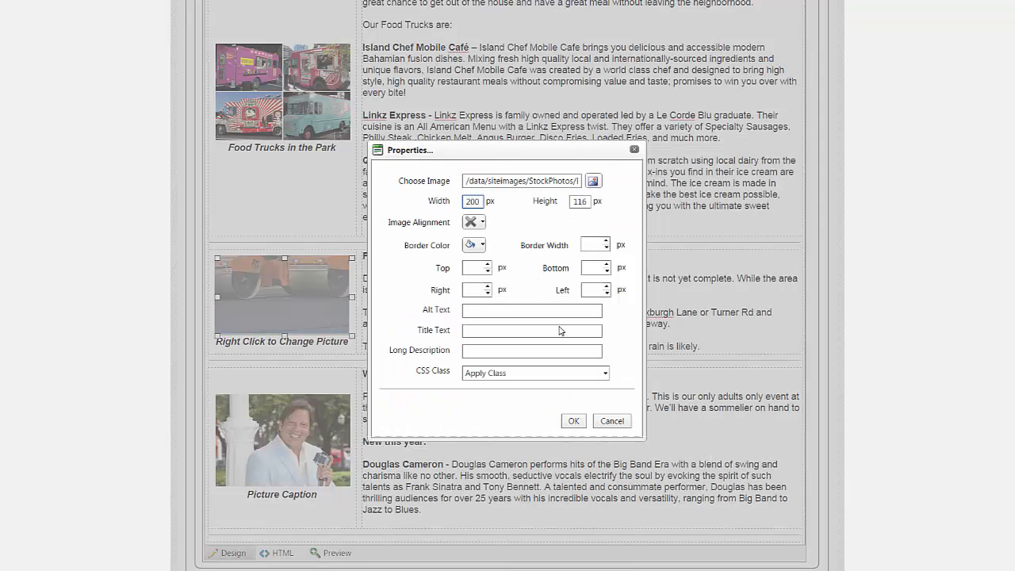
text(200)
click(574, 420)
- Set the Wine Festival section's picture to dougcameron.jpg from StockPhotos/Emails200, 200 px wide
click(308, 412)
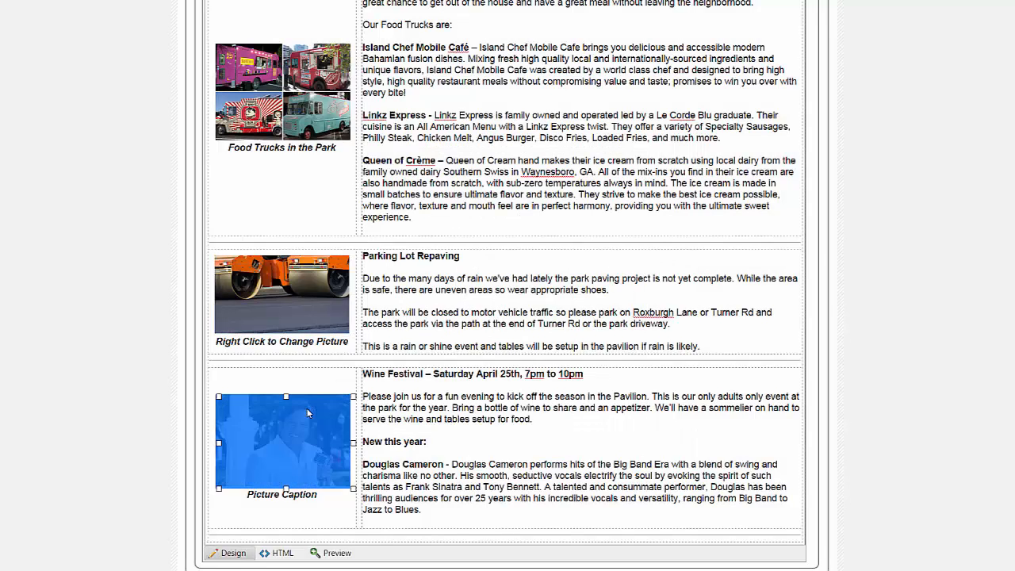
right_click(309, 412)
click(366, 429)
click(596, 184)
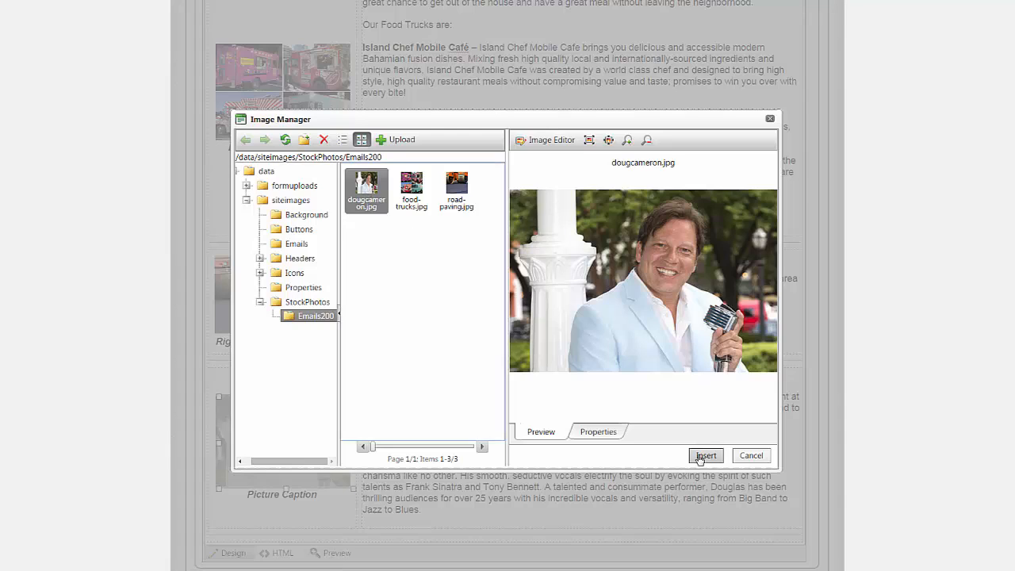
click(705, 455)
double_click(471, 200)
text(200)
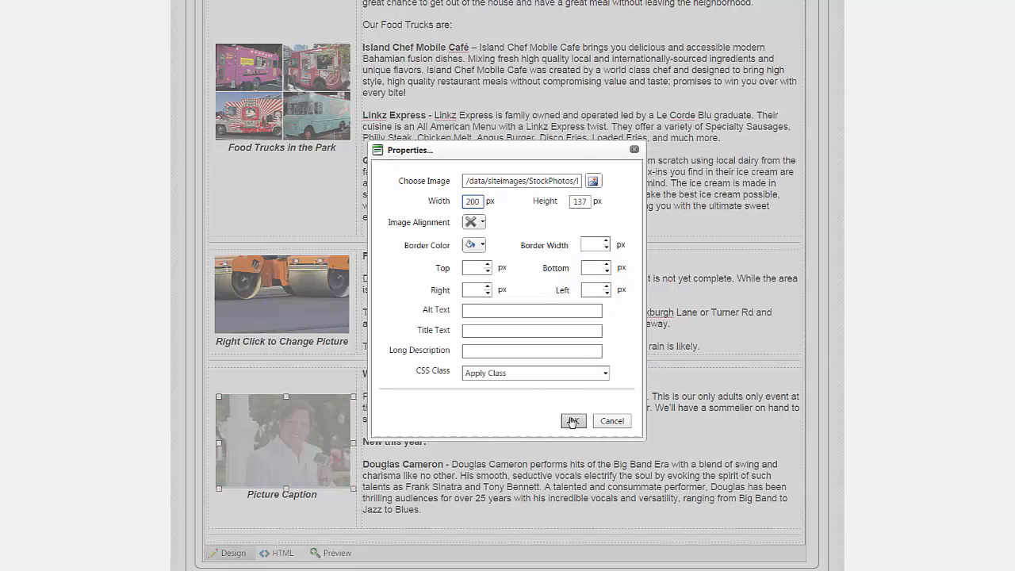
click(572, 421)
- Preview the whole communication to check all three articles, close the preview and save the newsletter
scroll(573, 396, down, 1)
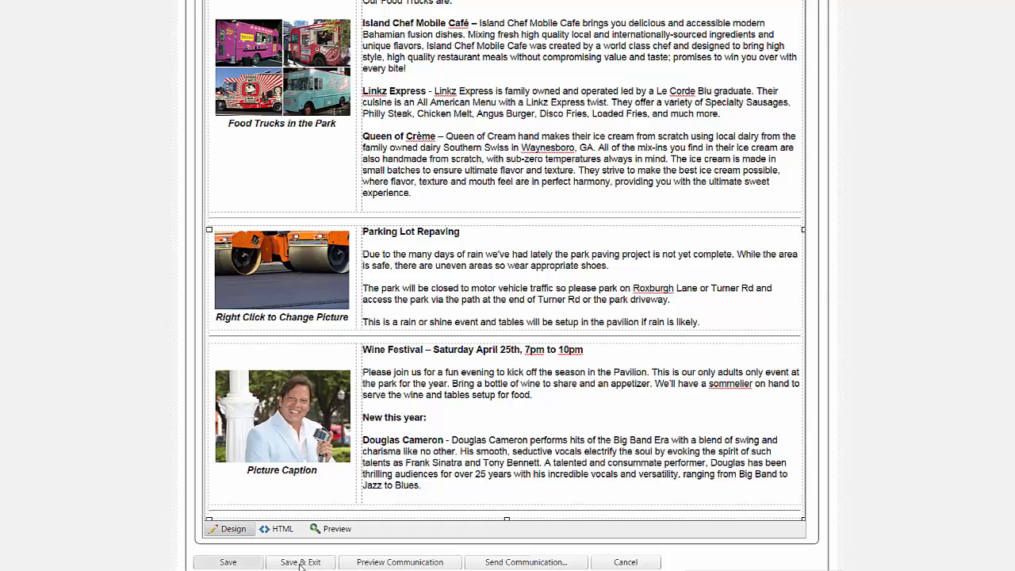
click(378, 562)
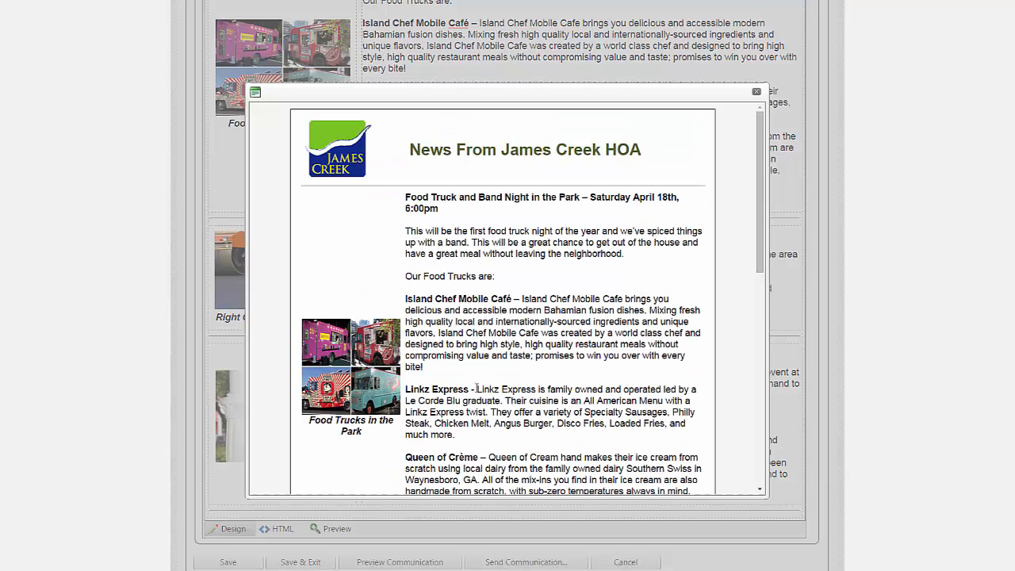
scroll(477, 388, down, 5)
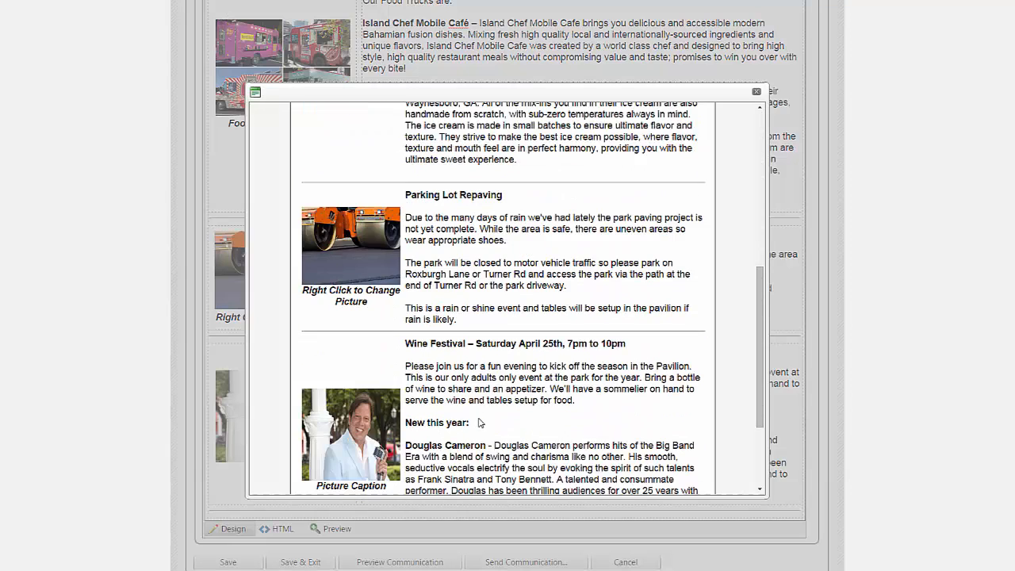
scroll(479, 423, down, 2)
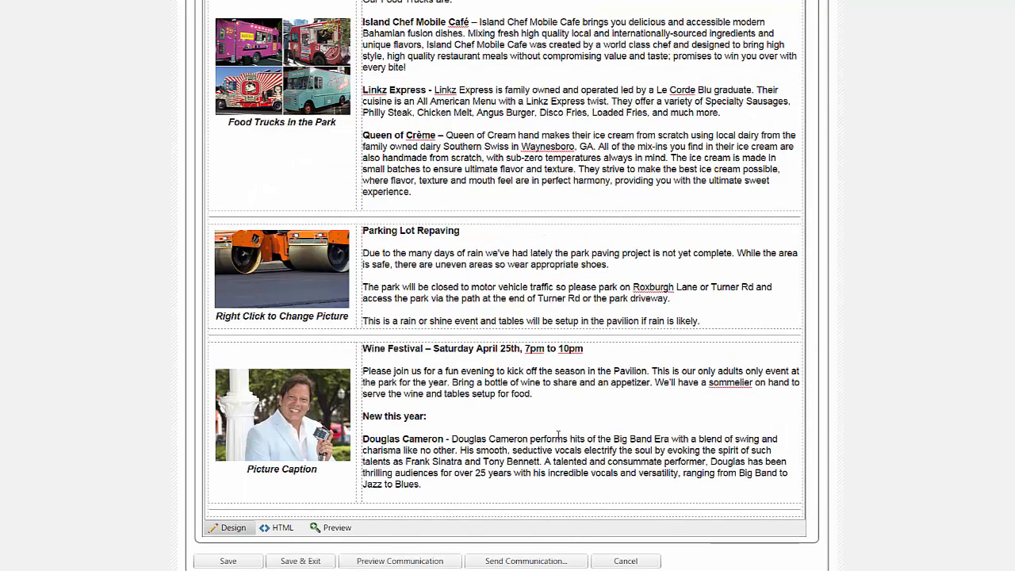
click(240, 563)
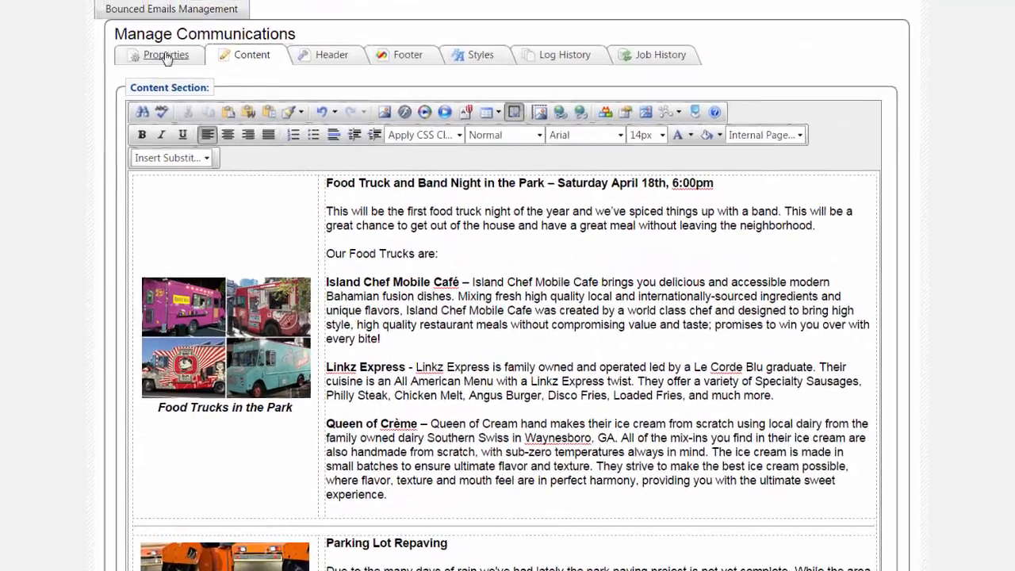
- In the communication's properties, choose James Creek HOA as the sender and All Members as the distribution list
click(235, 101)
click(332, 185)
click(249, 86)
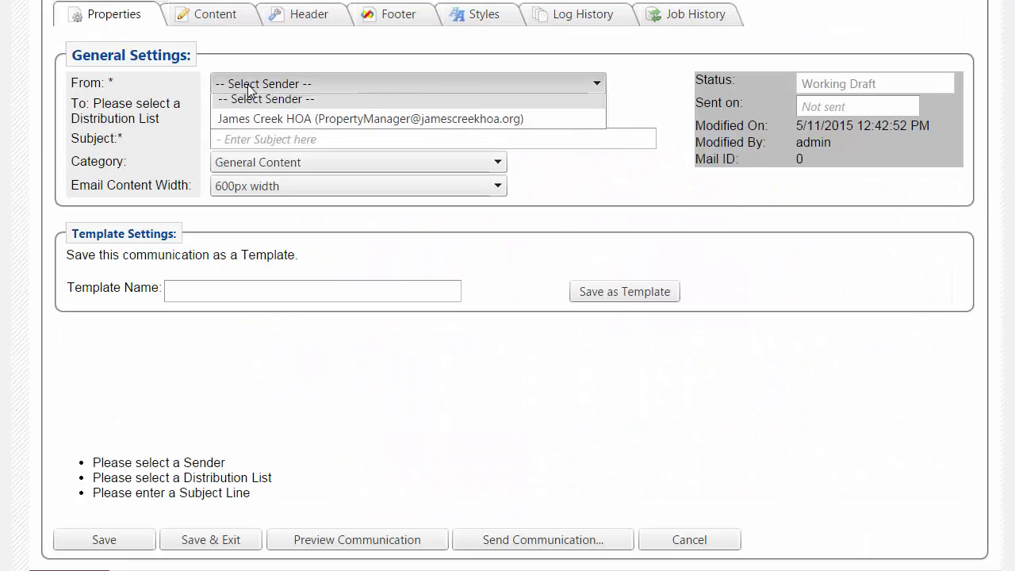
click(244, 127)
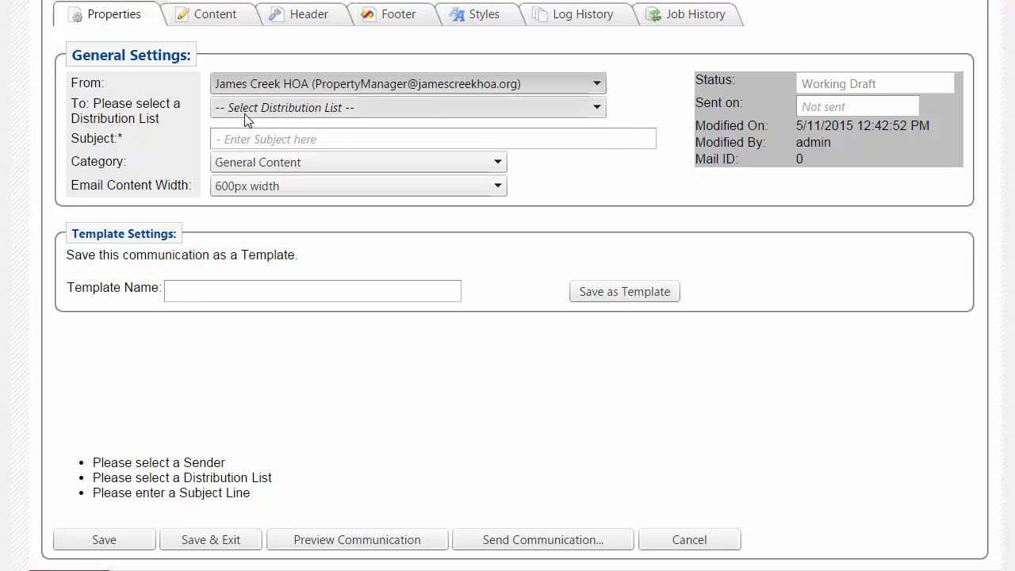
click(243, 113)
click(238, 130)
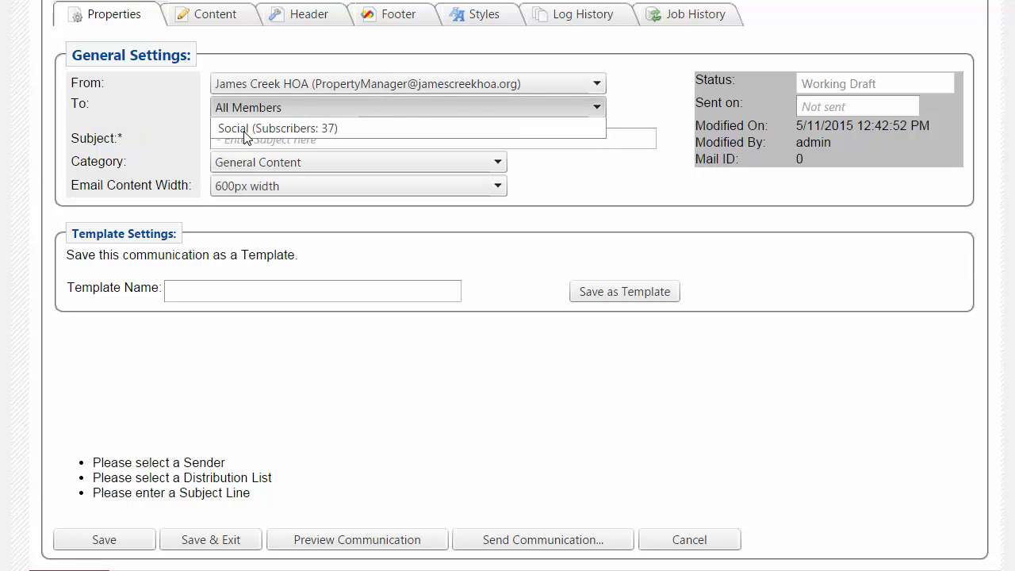
- Enter "May Newsletter" as the subject and save the communication
click(242, 138)
text(May Newsletter)
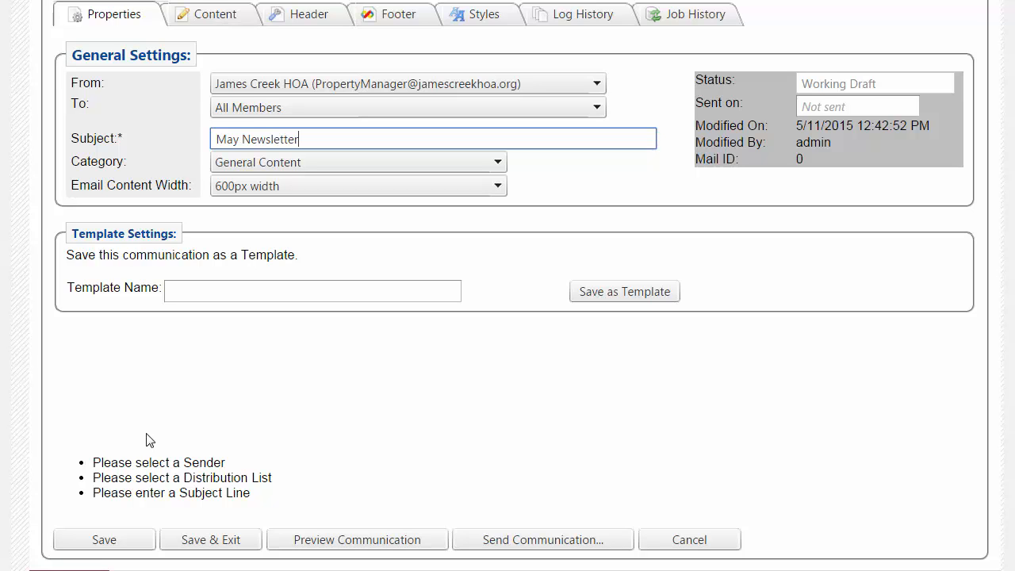
click(107, 540)
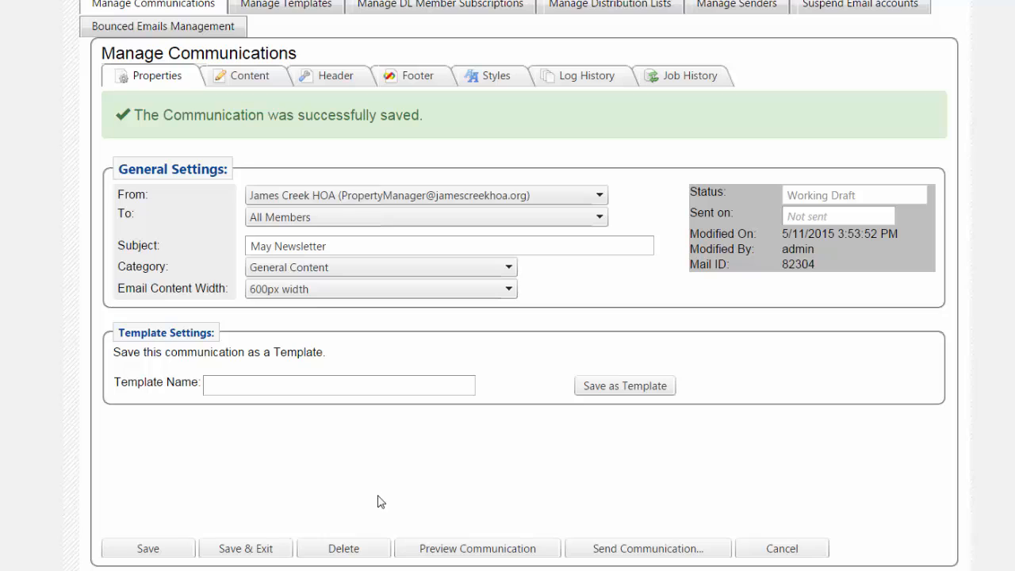
- Start sending the communication and review its send settings and newsletter content
click(627, 549)
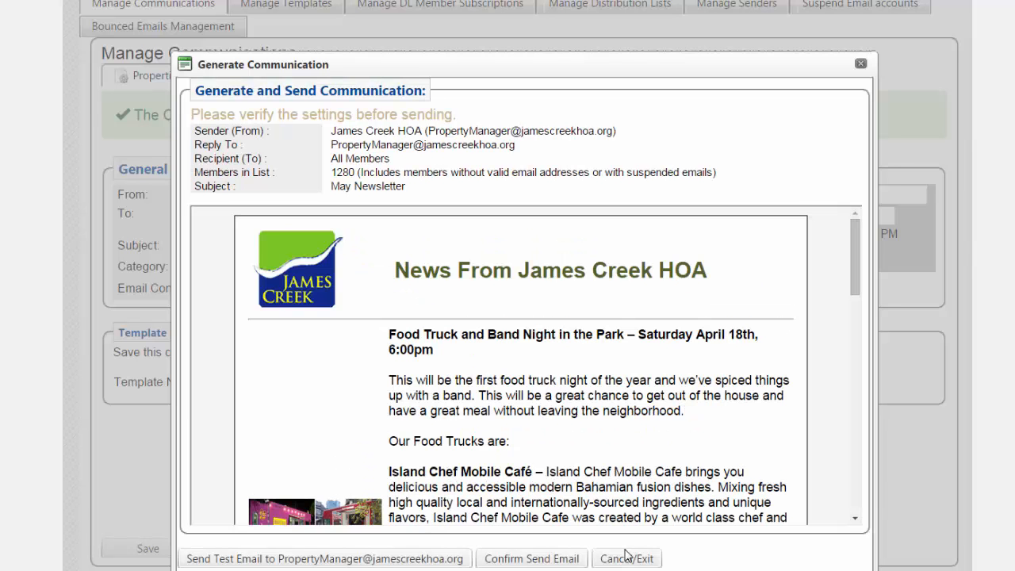
scroll(476, 476, down, 8)
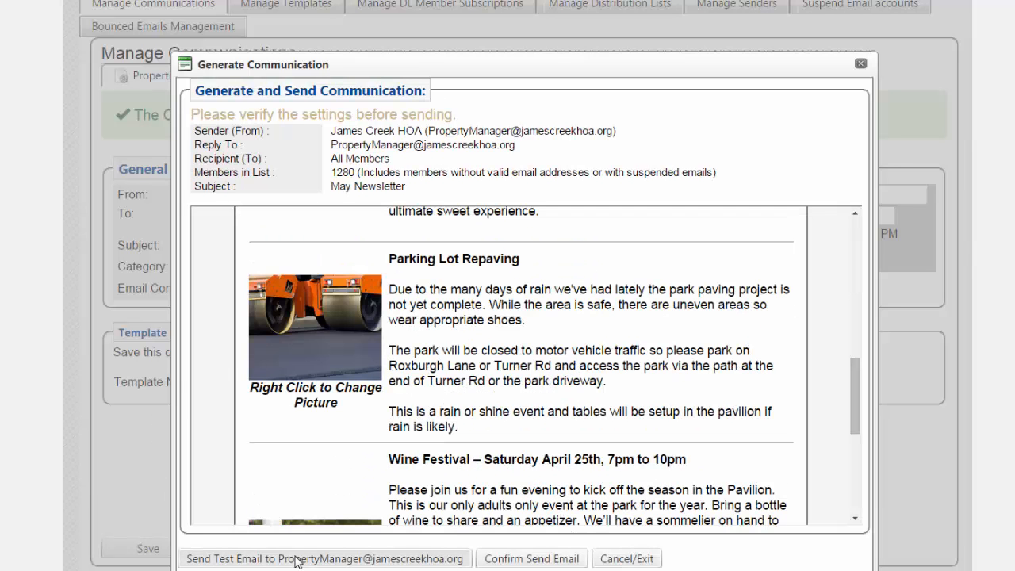